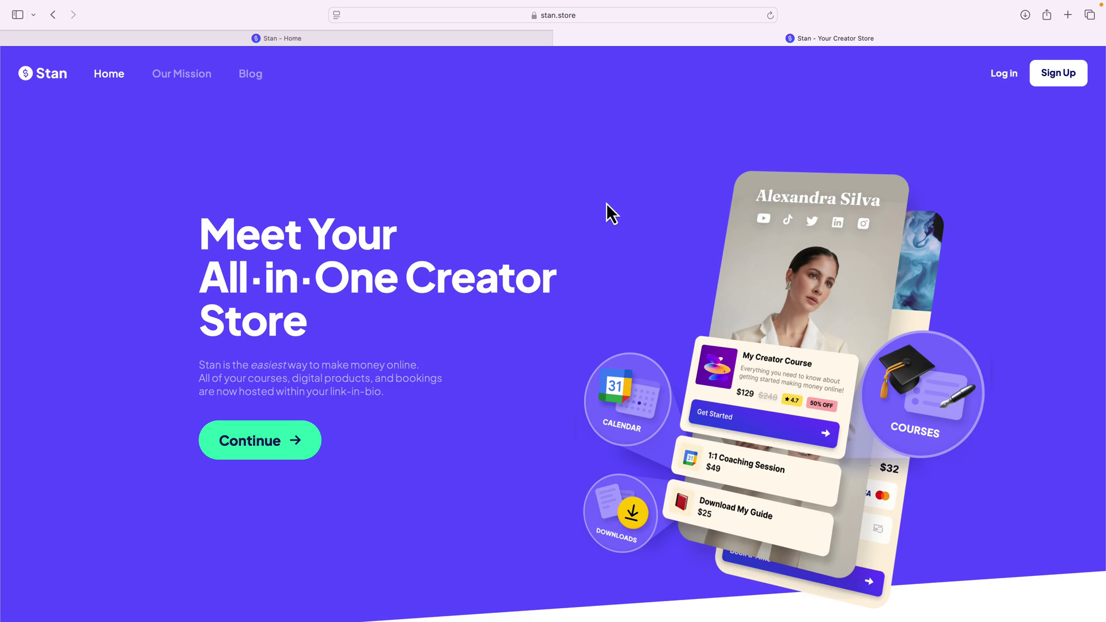
Step: Check the $29/mo plan price, then start adding a new product from My Store
scroll(607, 204, down, 20)
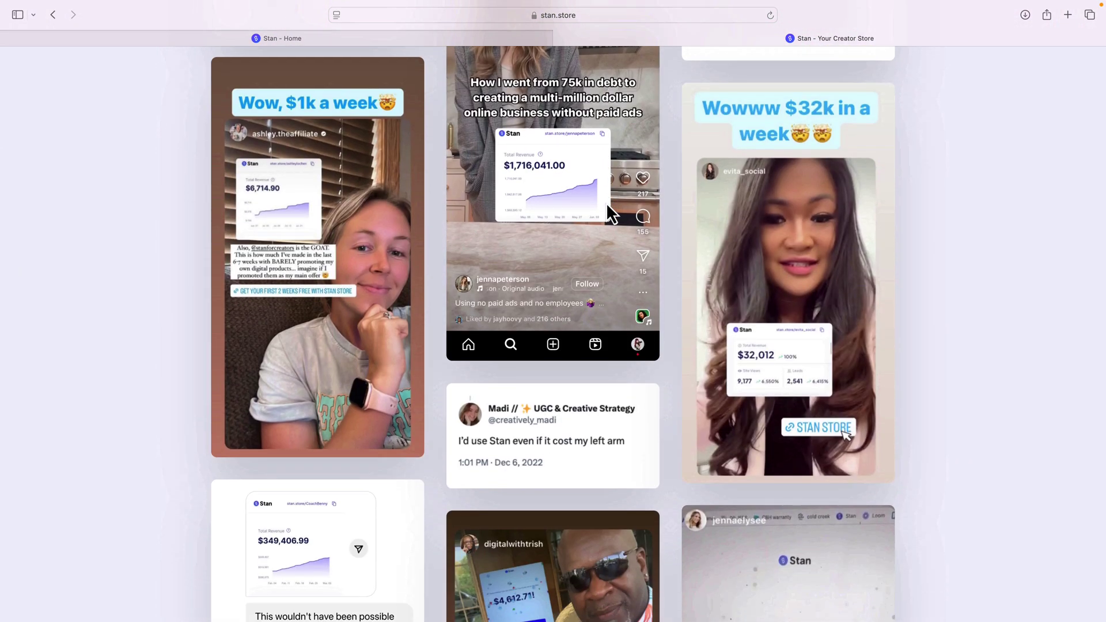
scroll(609, 212, down, 15)
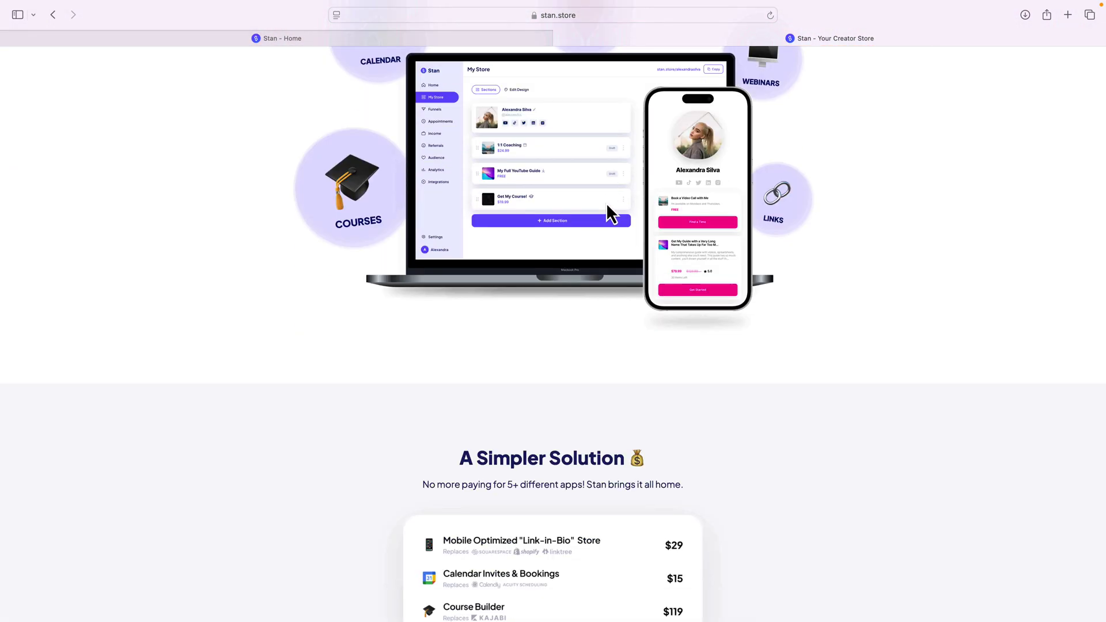
scroll(606, 203, down, 7)
scroll(606, 203, up, 1)
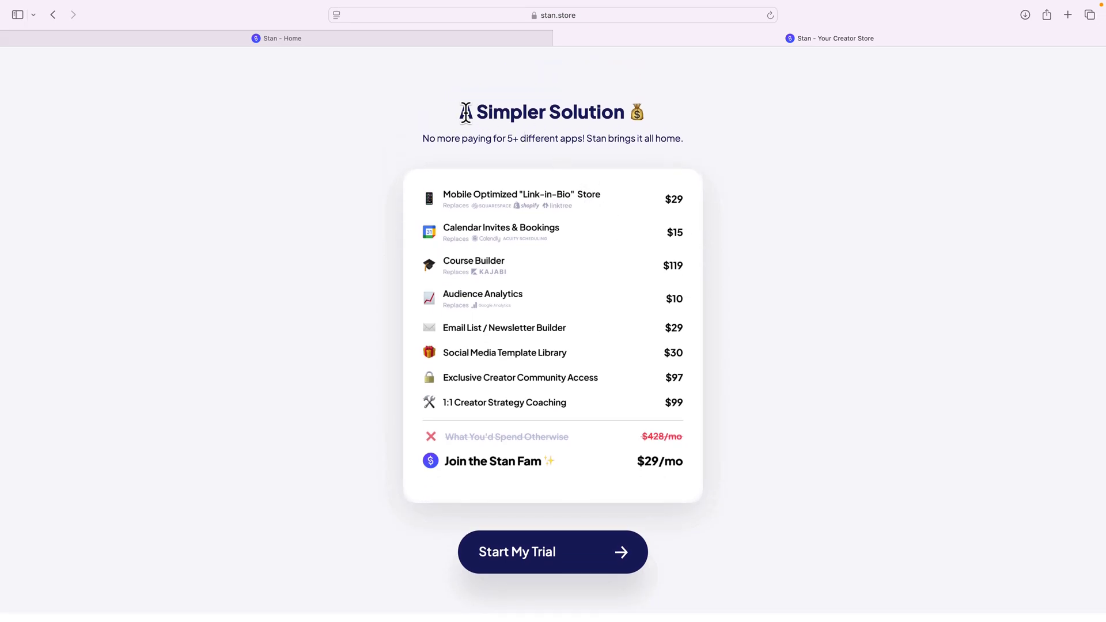
triple_click(638, 461)
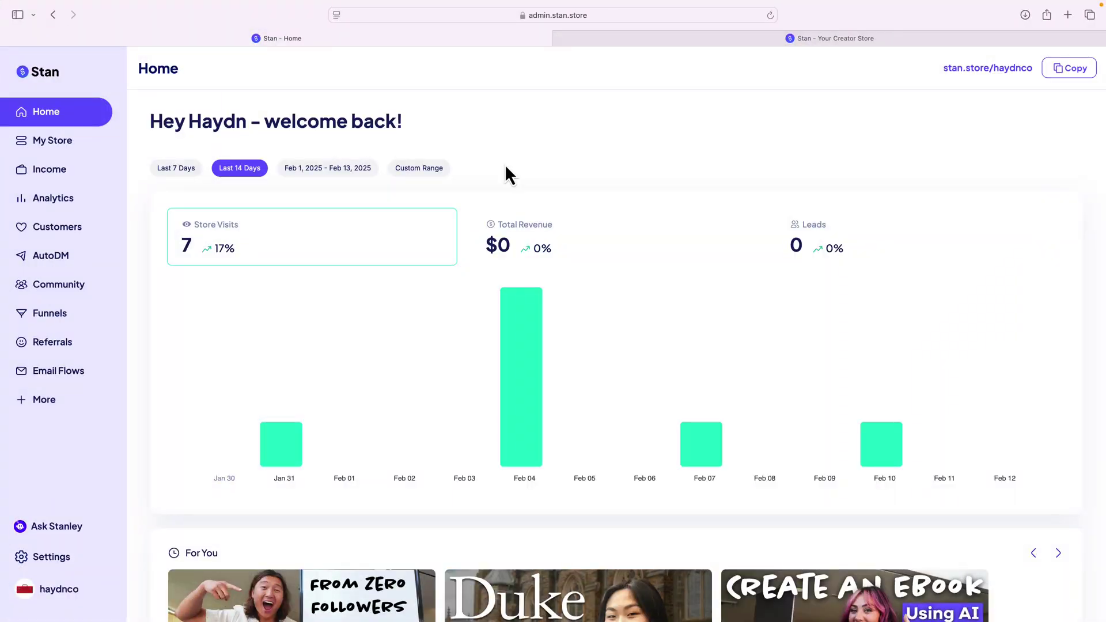
click(43, 151)
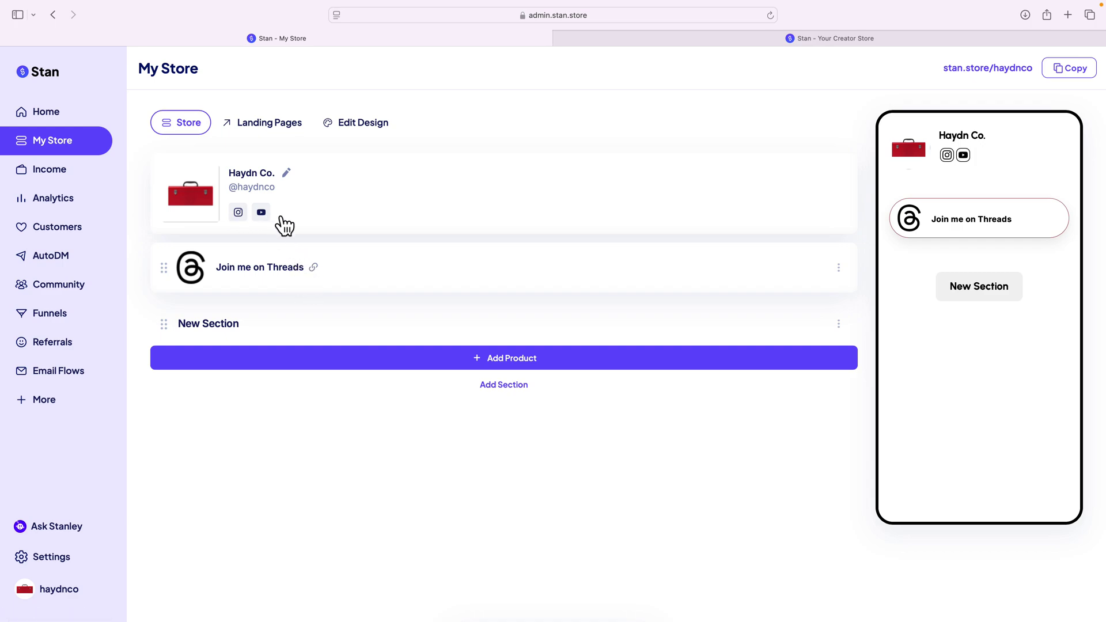
click(512, 364)
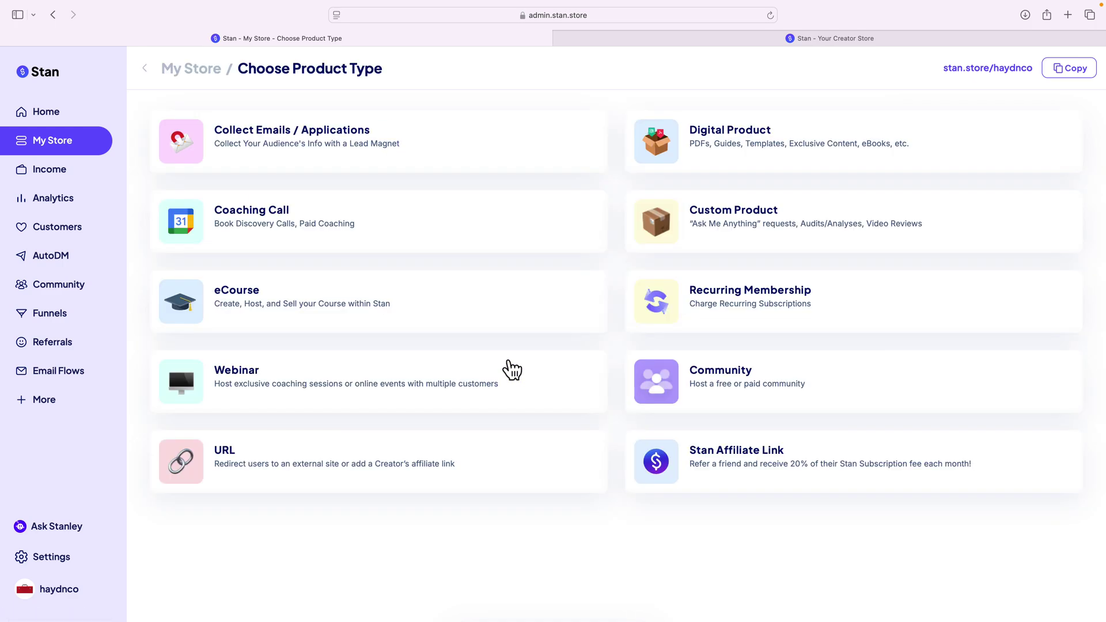
Step: Start a Digital Product with the Preview thumbnail style and open the thumbnail image library
click(718, 140)
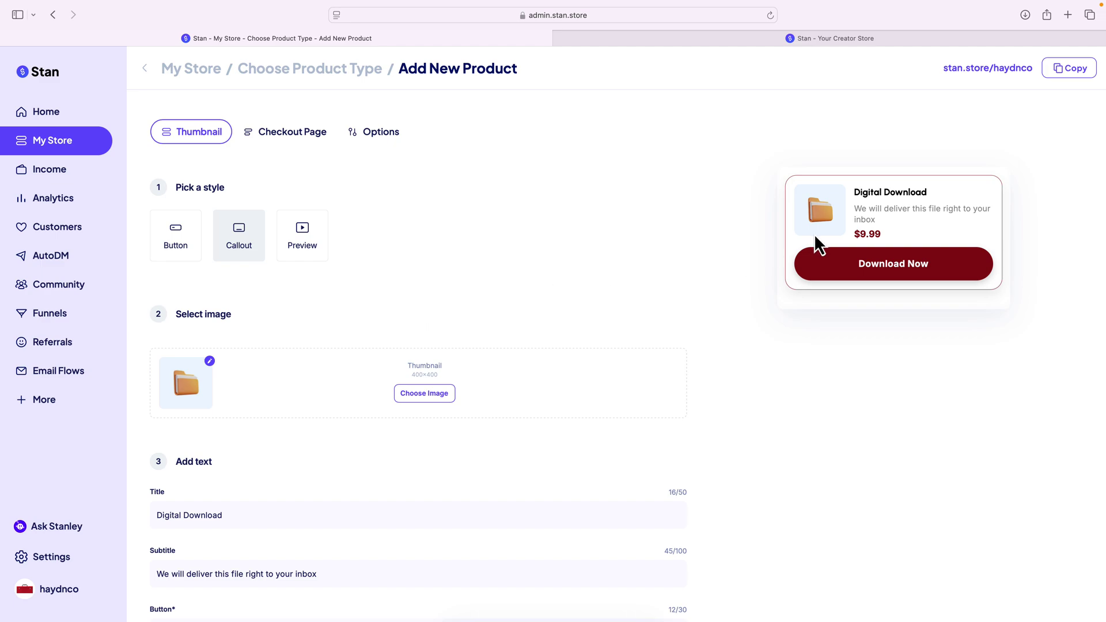
click(177, 242)
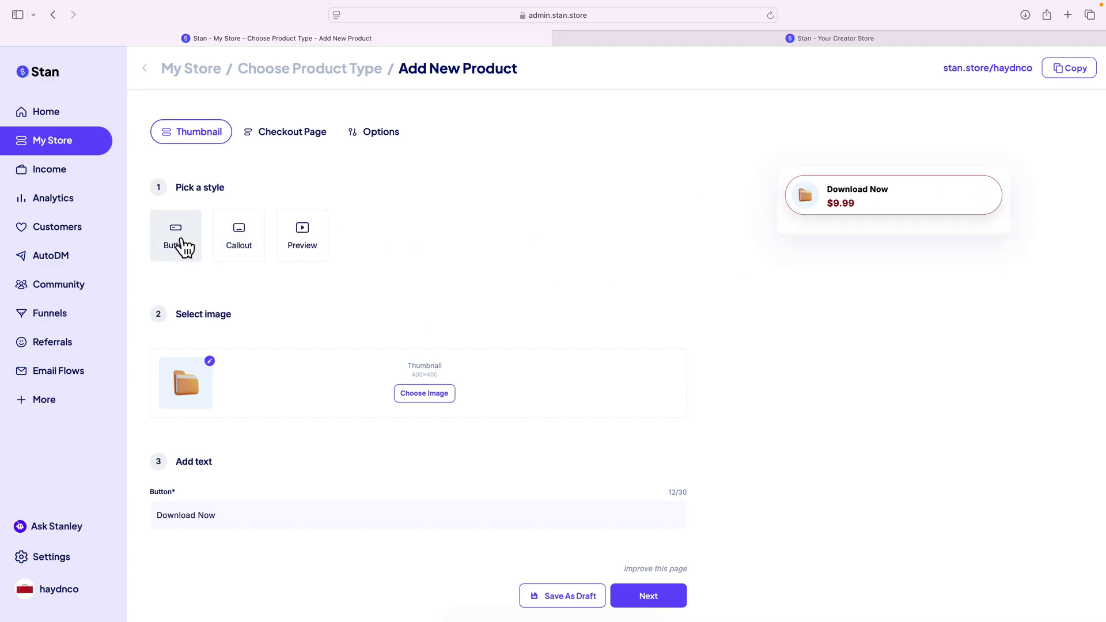
click(239, 245)
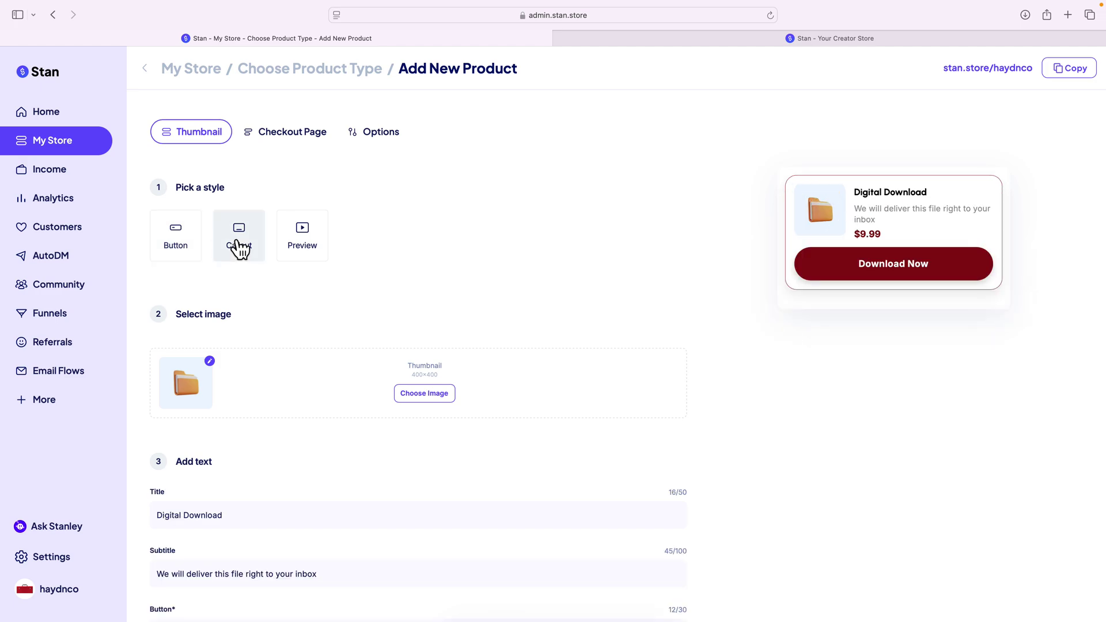
click(300, 245)
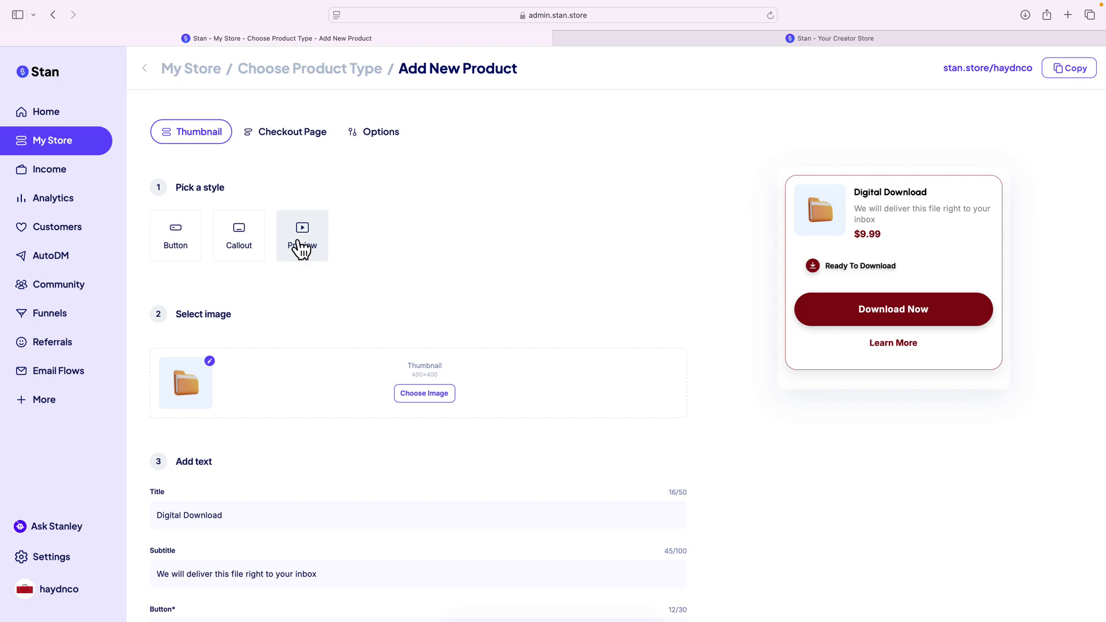
click(414, 395)
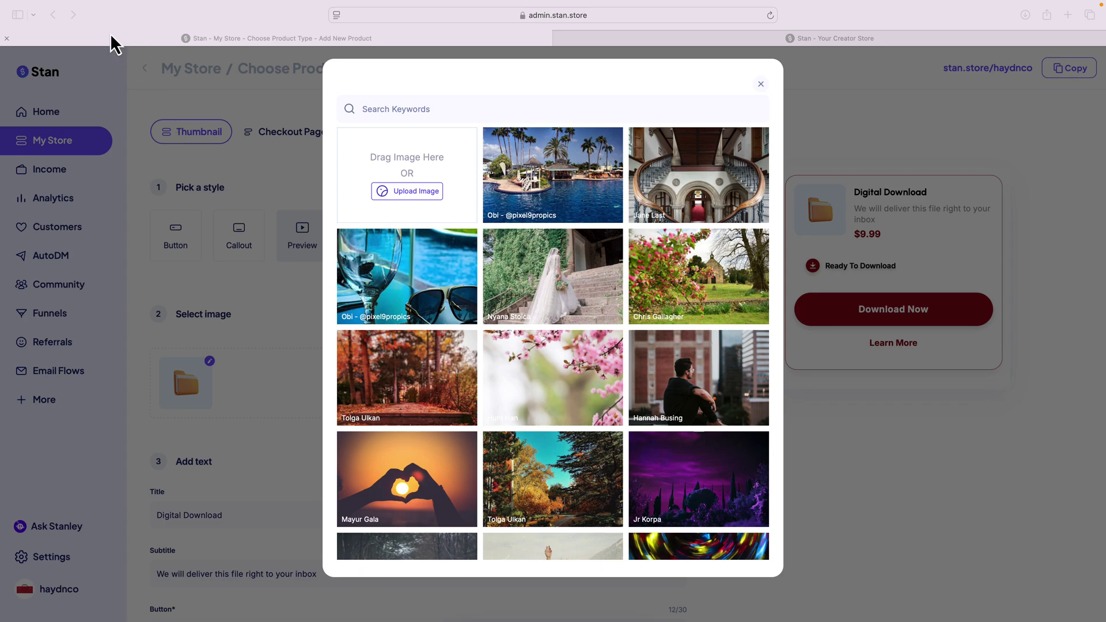
Step: Check front-graph.jpg in Finder, then upload and crop it as the product thumbnail
mouse_move(52, 12)
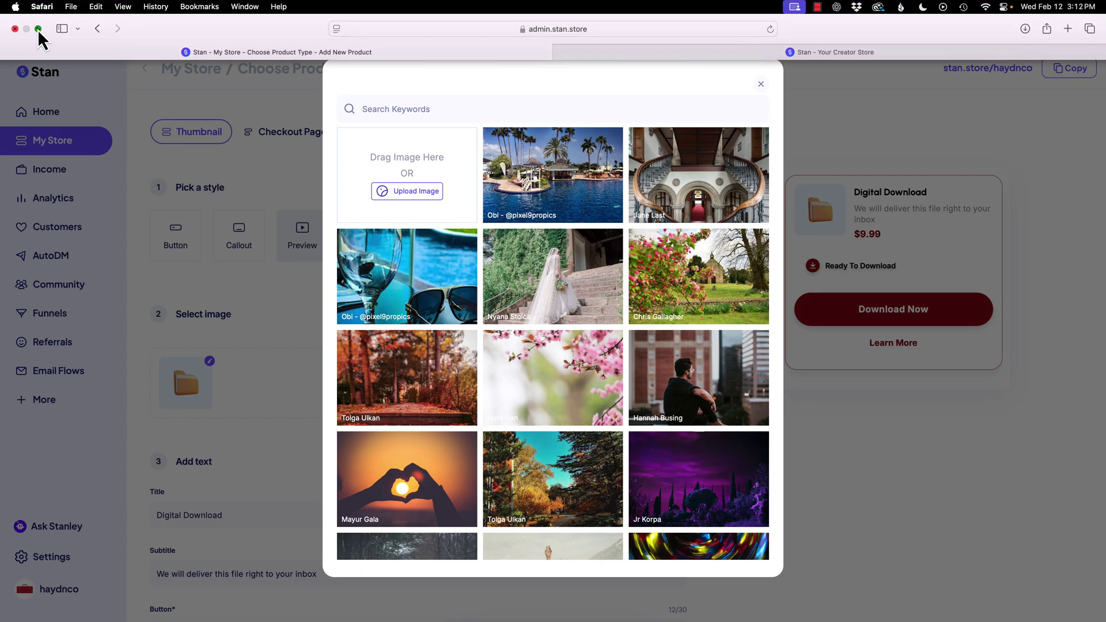
click(38, 28)
click(1070, 242)
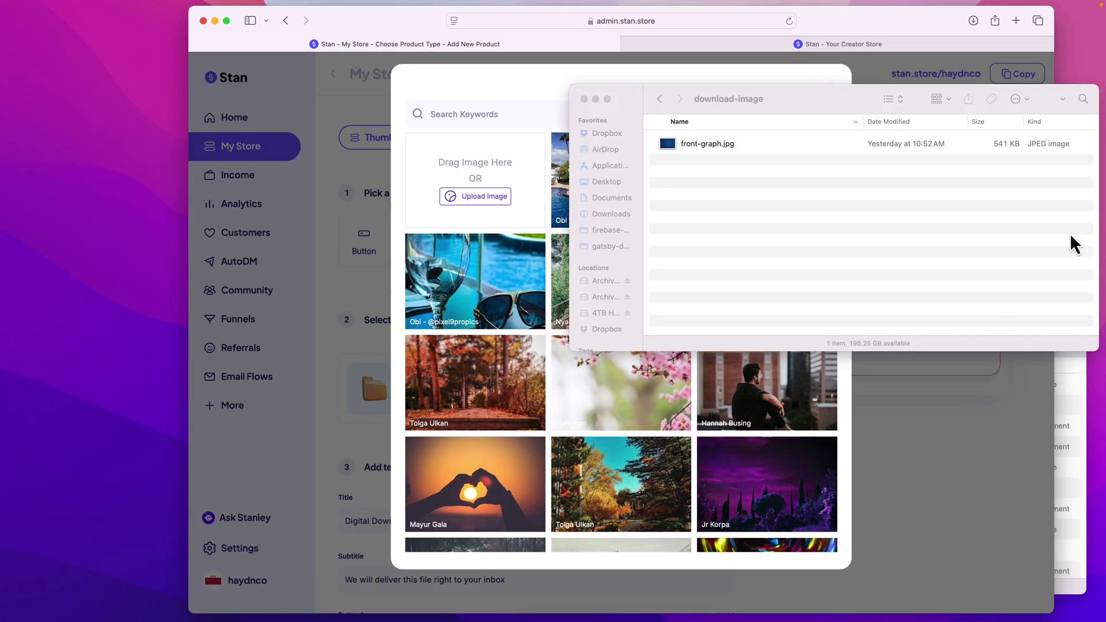
drag(803, 117, 800, 303)
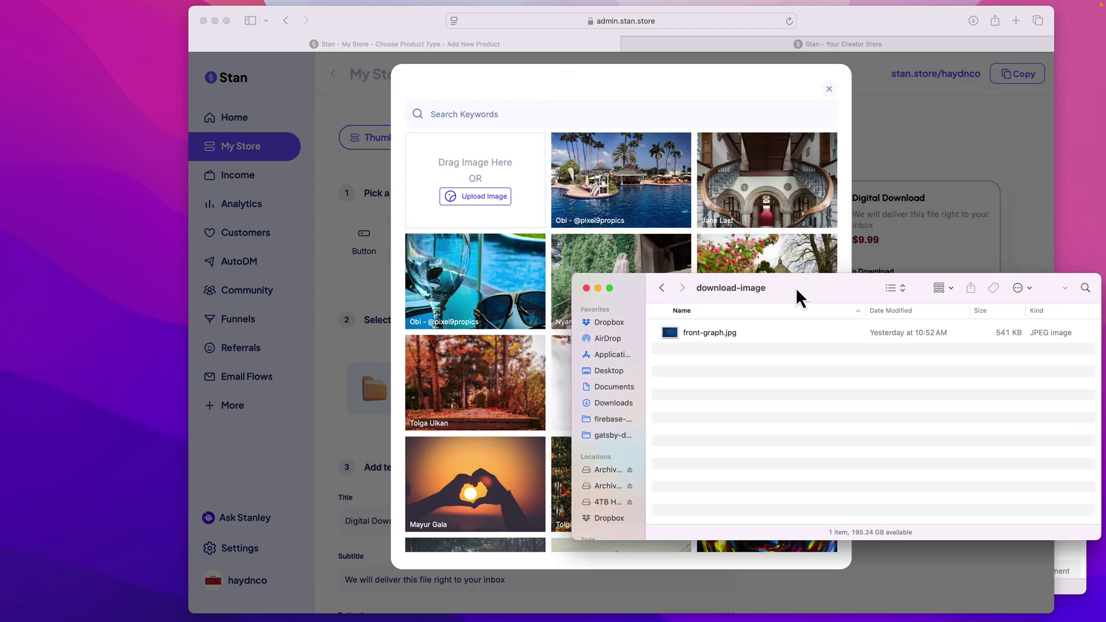
click(743, 337)
key(space)
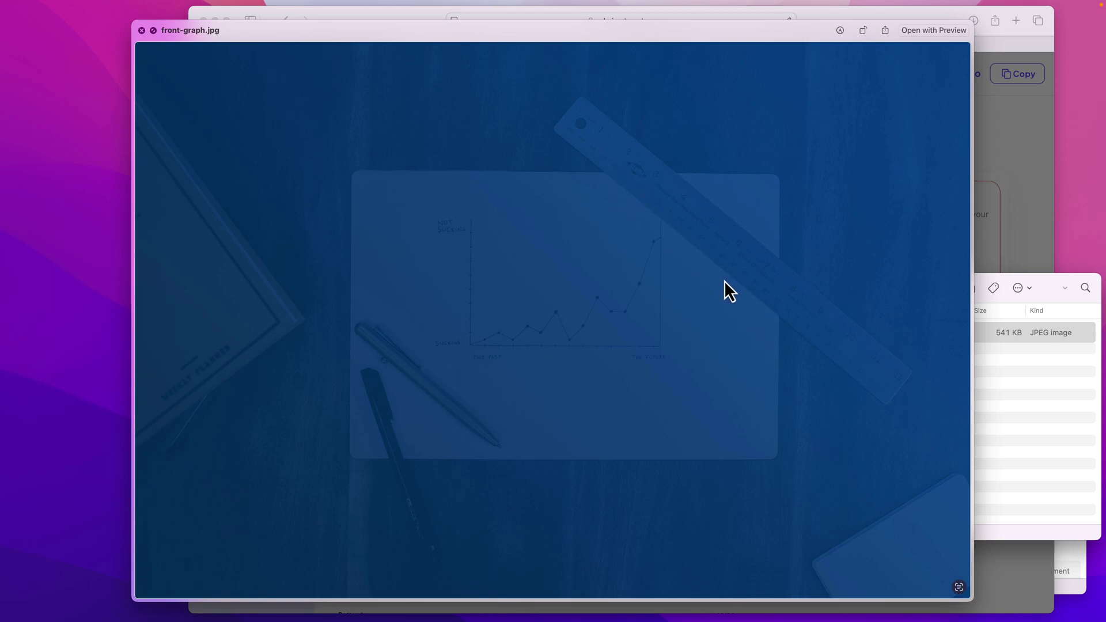
key(space)
drag(690, 337, 470, 167)
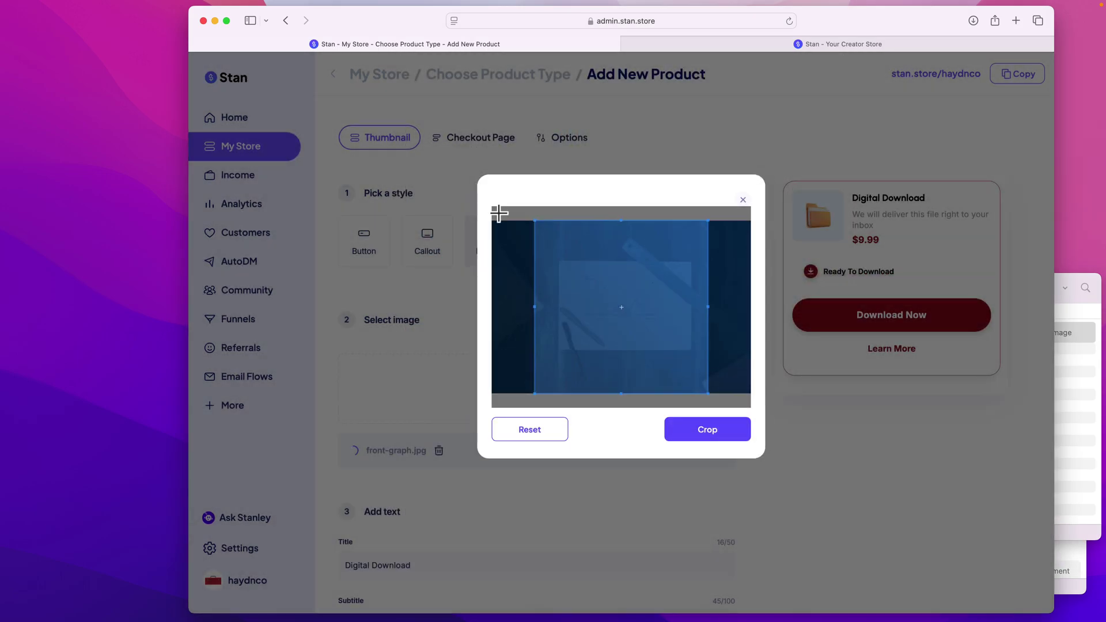
click(708, 431)
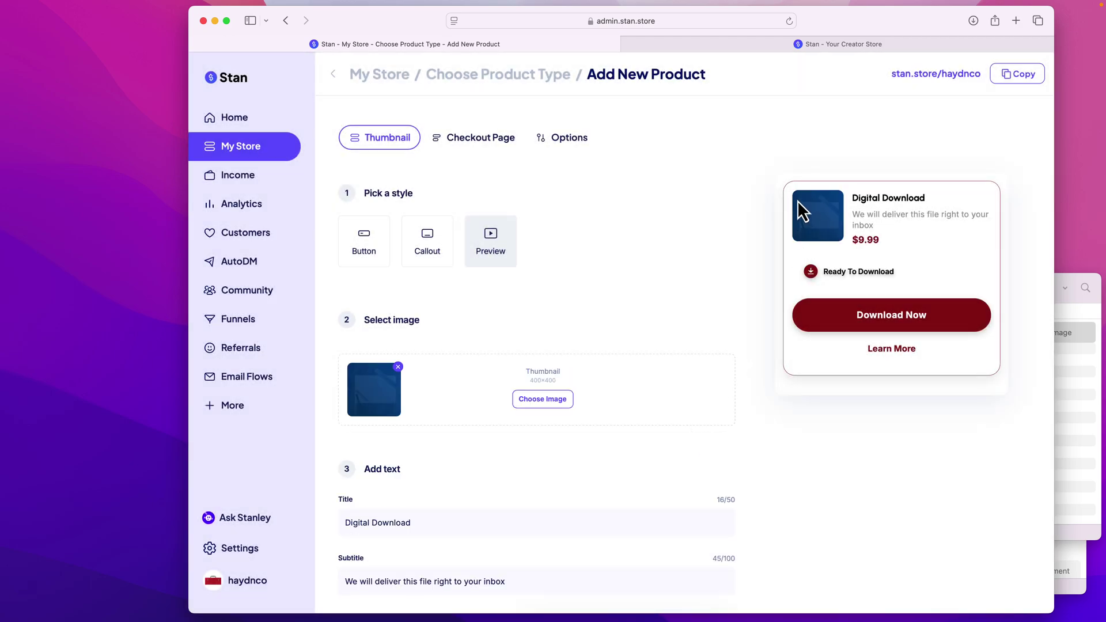
Step: Replace the 'Digital Download' title and subtitle with 'Download this Amazing Image!' and 'Download this graphic that I worked on all day.'
scroll(676, 361, down, 3)
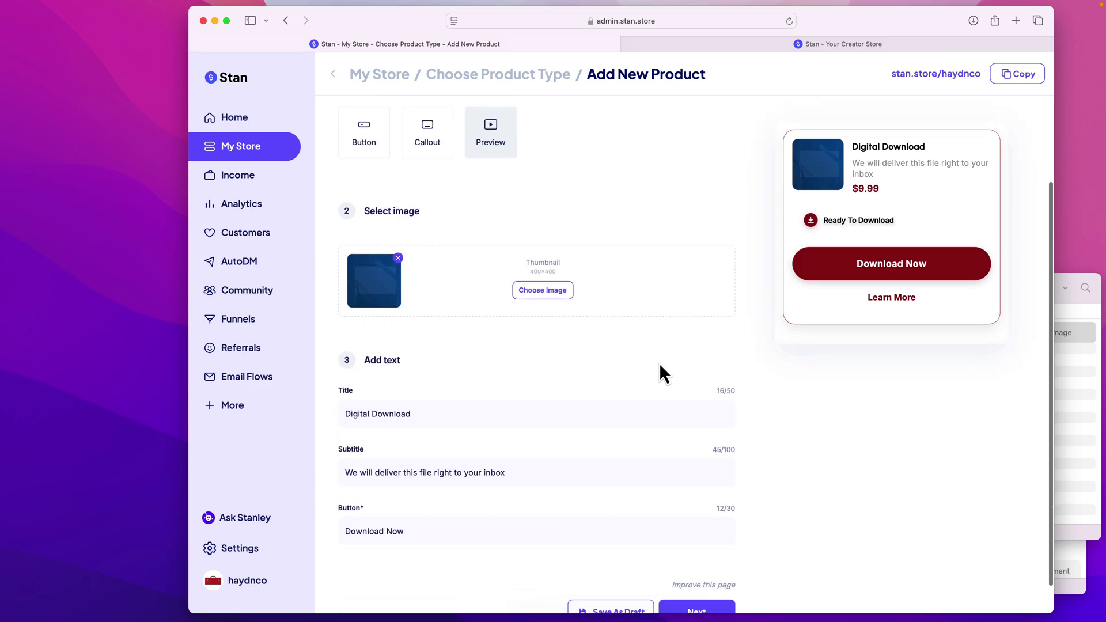
triple_click(611, 413)
text(D)
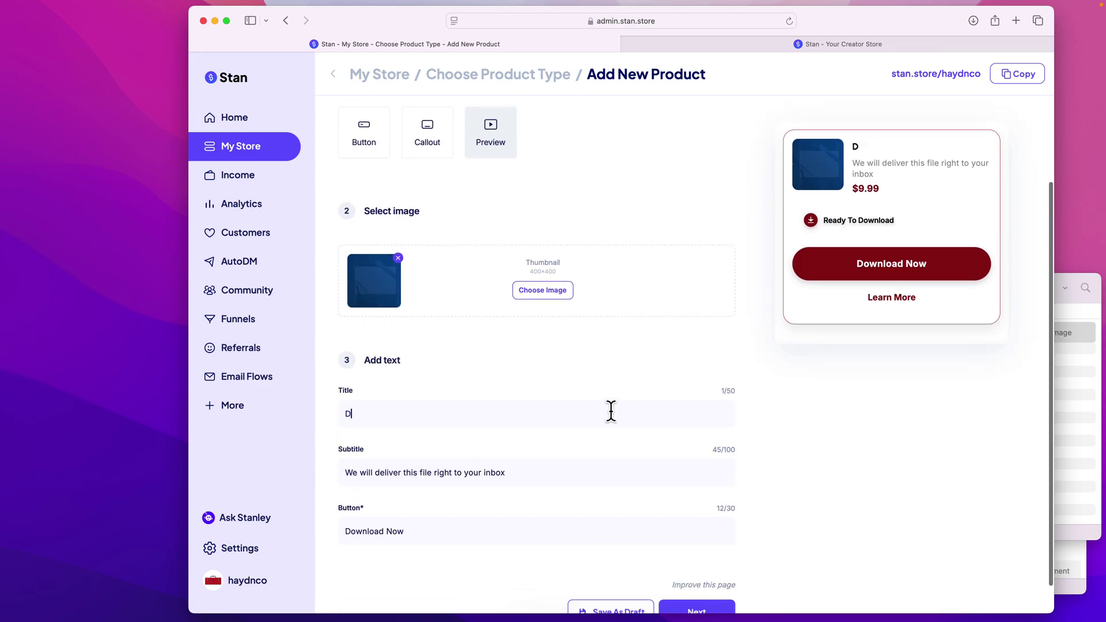
text(ownload this )
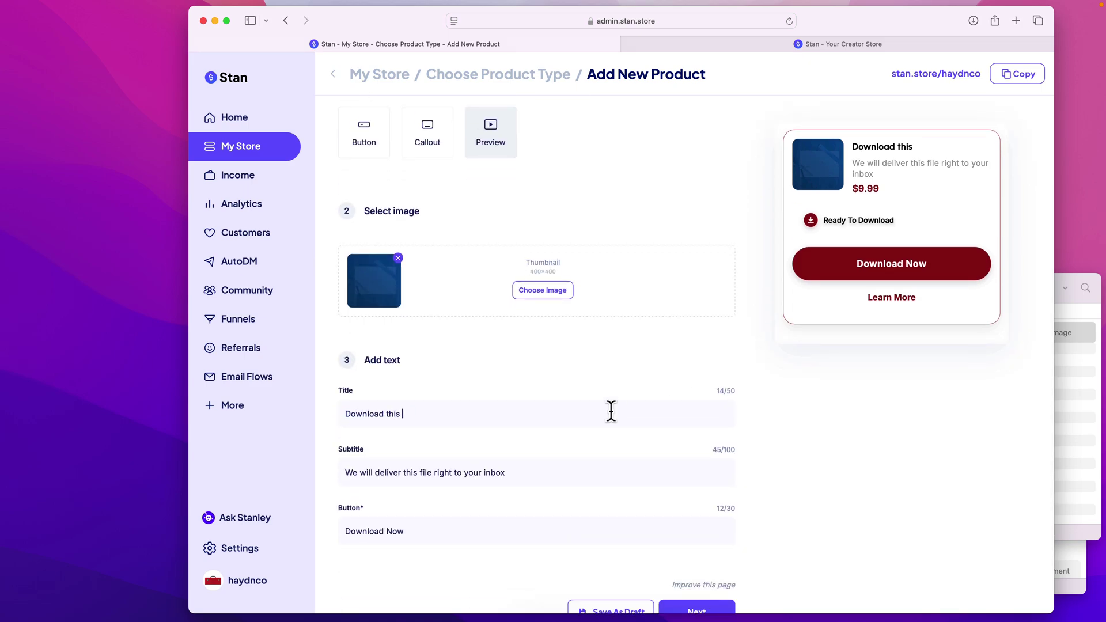
text(Amazing Image!)
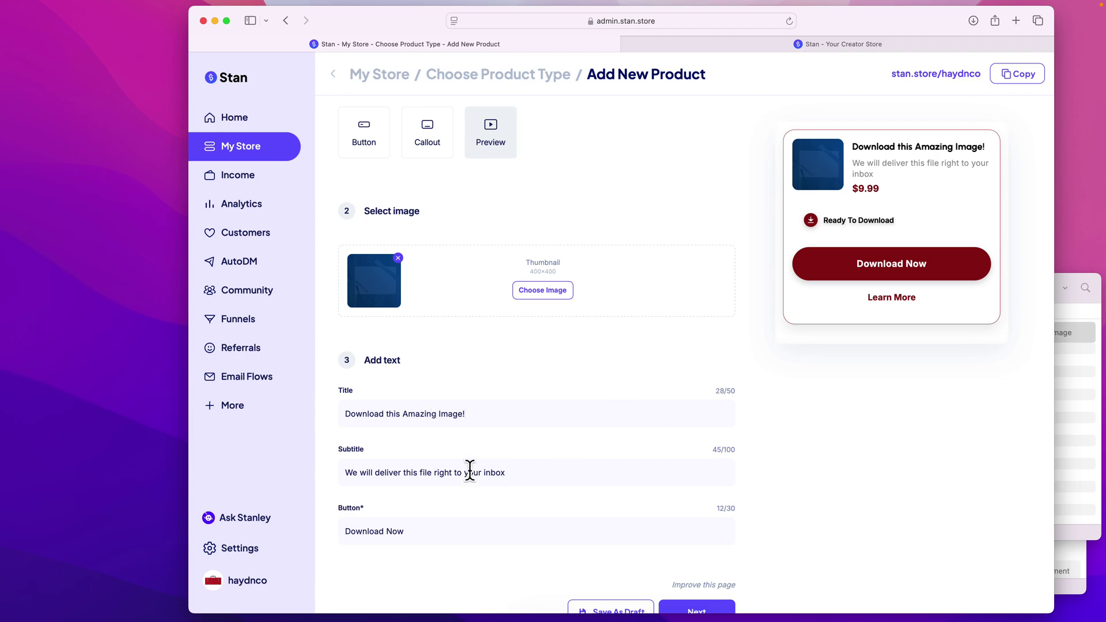
triple_click(469, 472)
text(D)
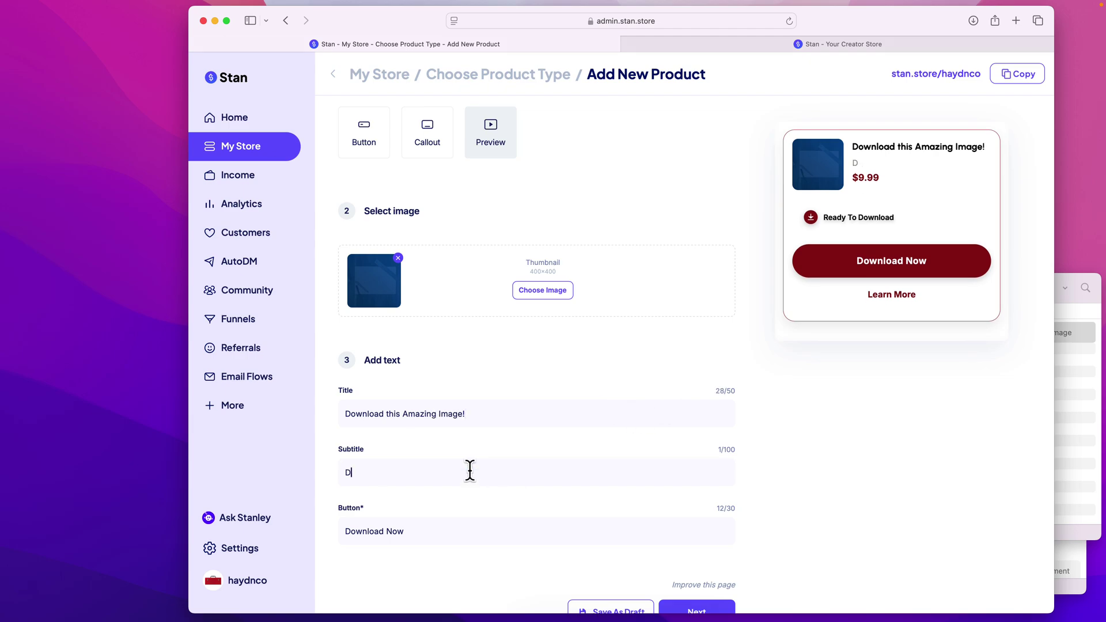
text(ownload this graphic that I w)
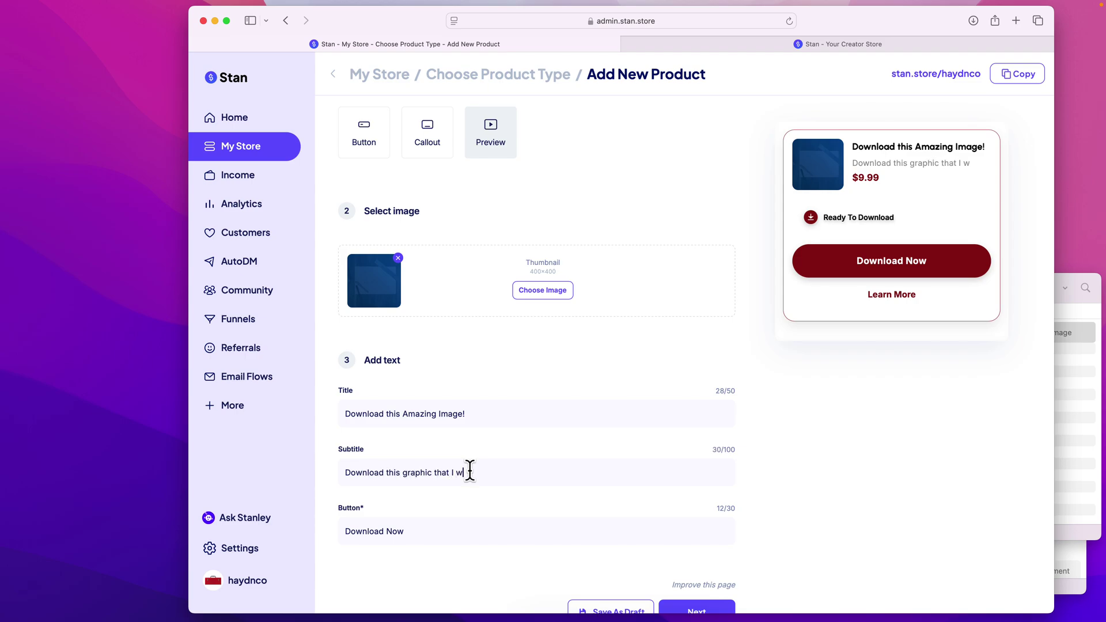
text(orked on all da)
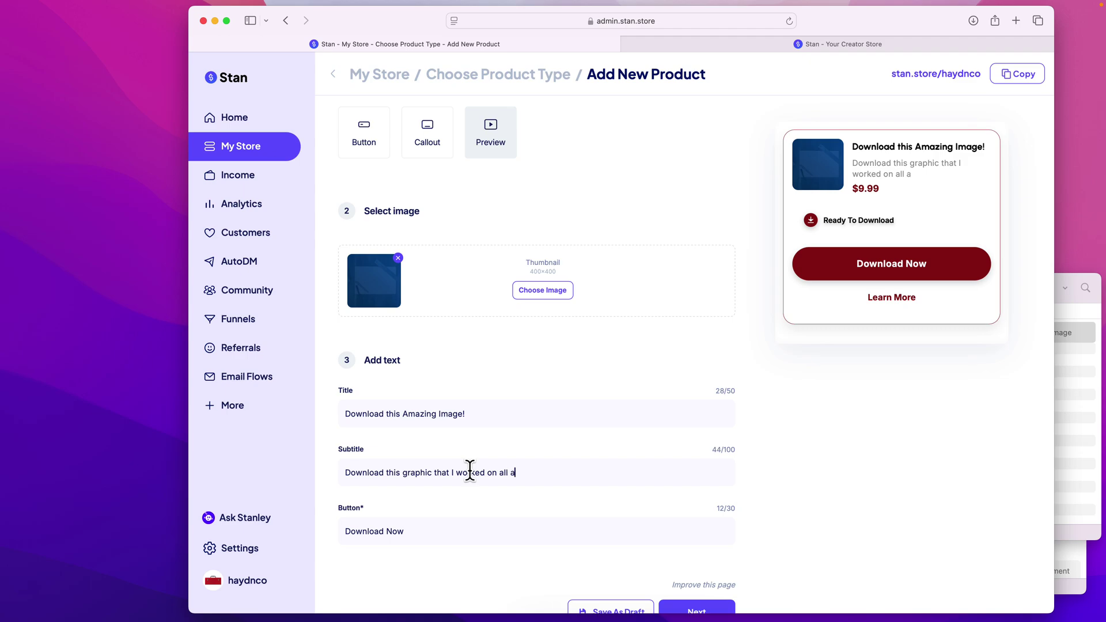
text(y.)
scroll(445, 535, down, 1)
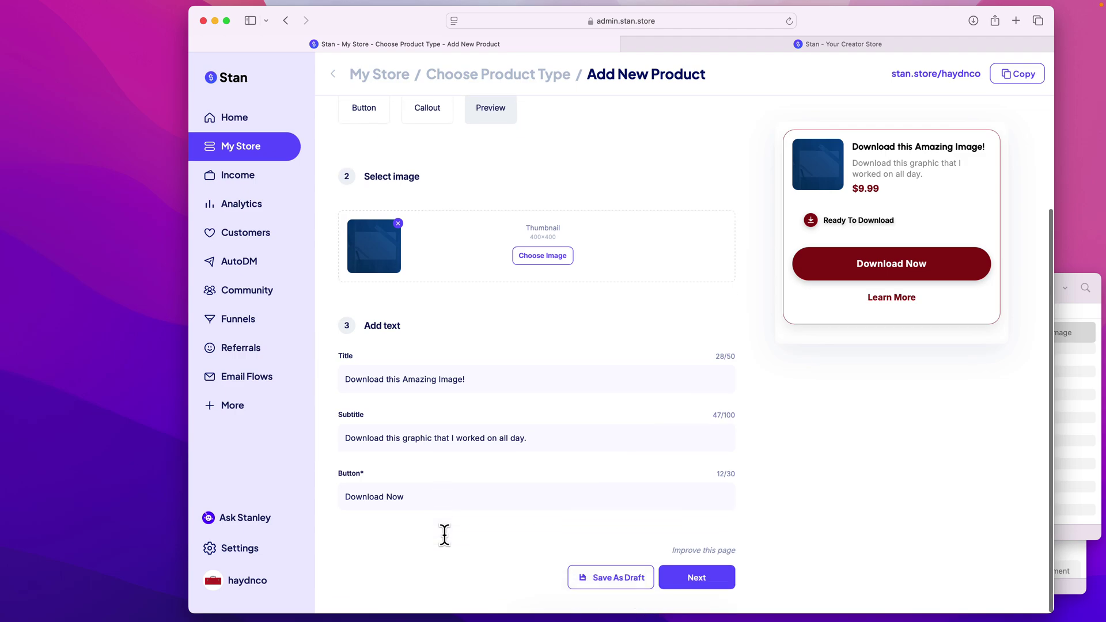
Step: On the Checkout Page step, upload and crop front-graph.jpg as the header image
click(698, 581)
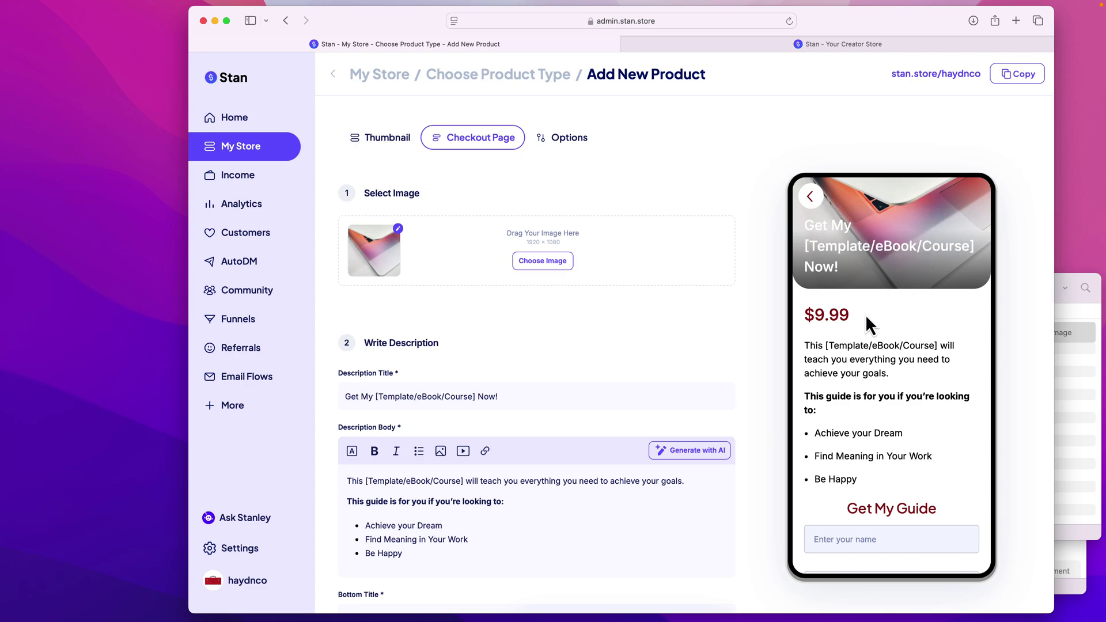
key(super+Tab)
drag(706, 335, 530, 255)
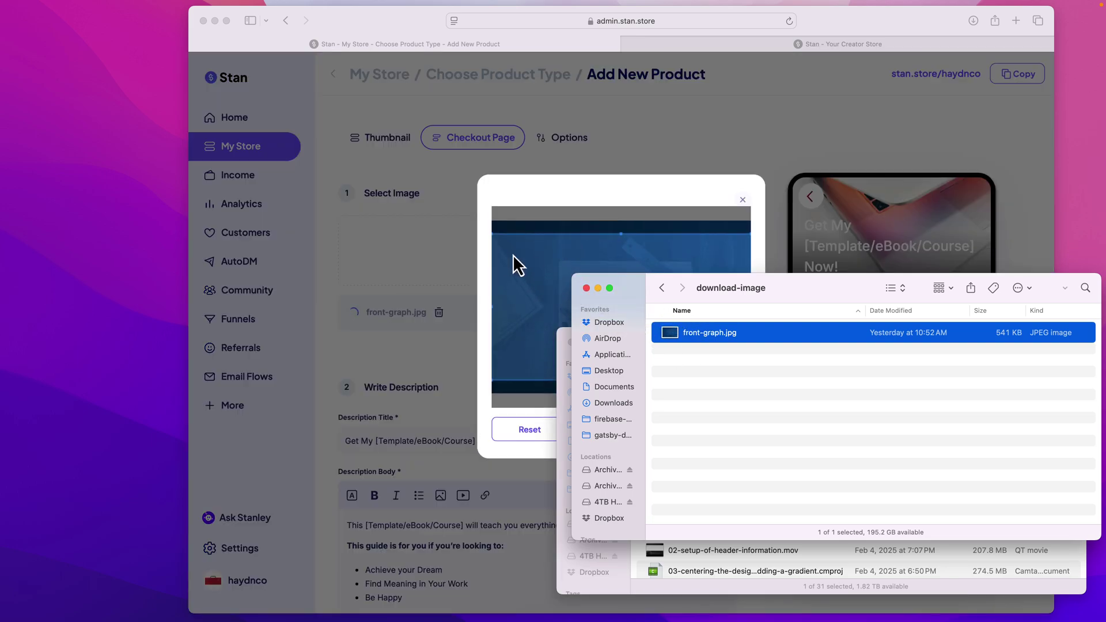
click(510, 255)
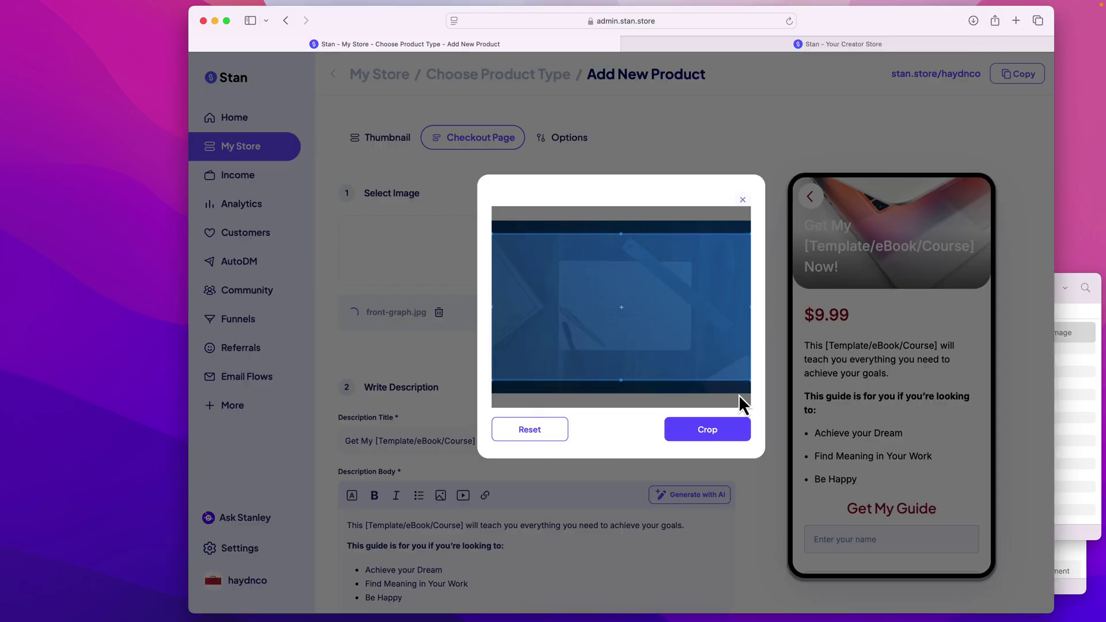
click(729, 439)
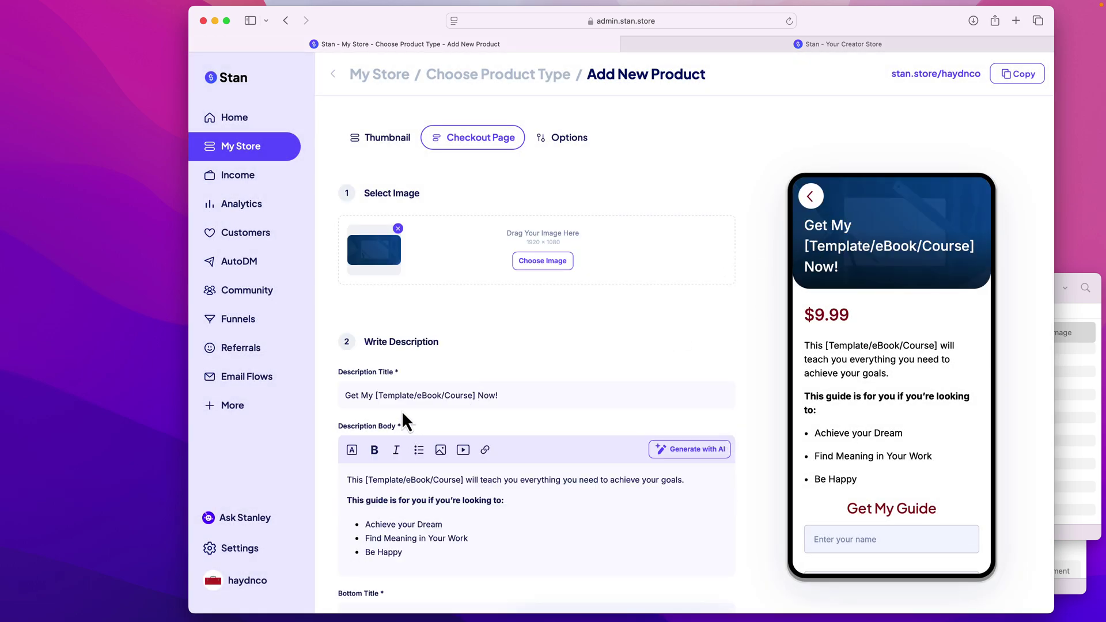
Step: Change the checkout description title to 'Download my amazing artwork'
triple_click(361, 391)
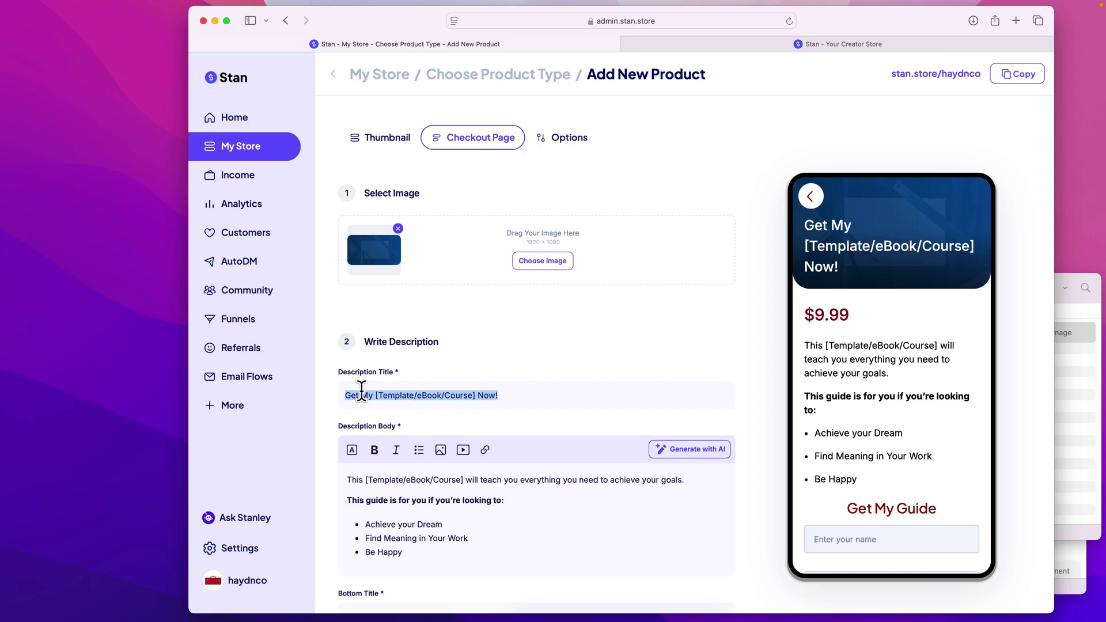
text(Download )
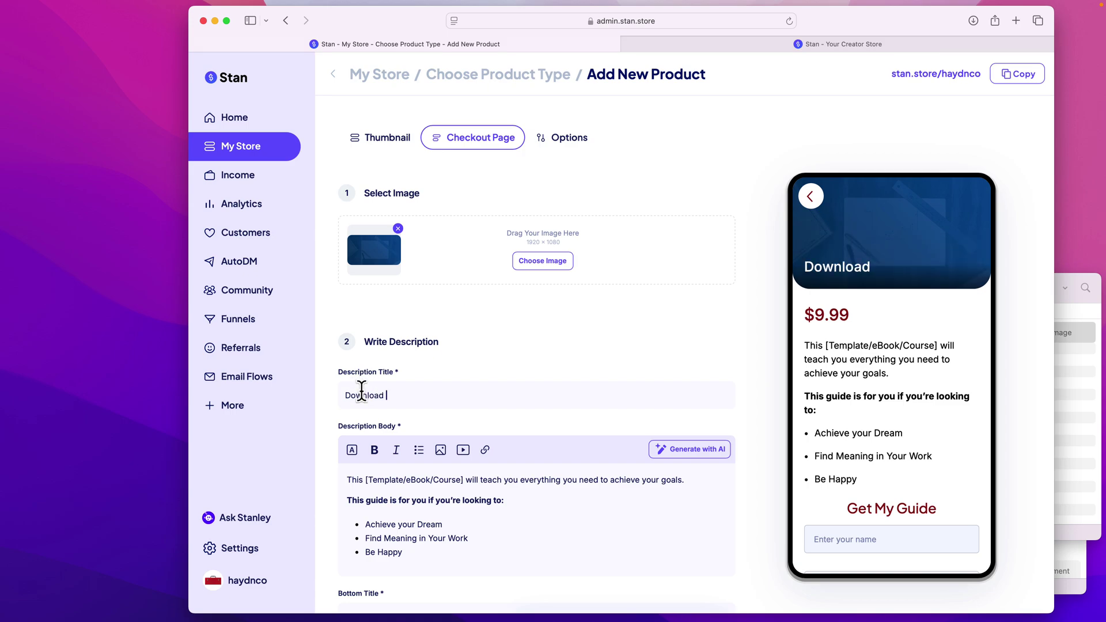
text(my amazing)
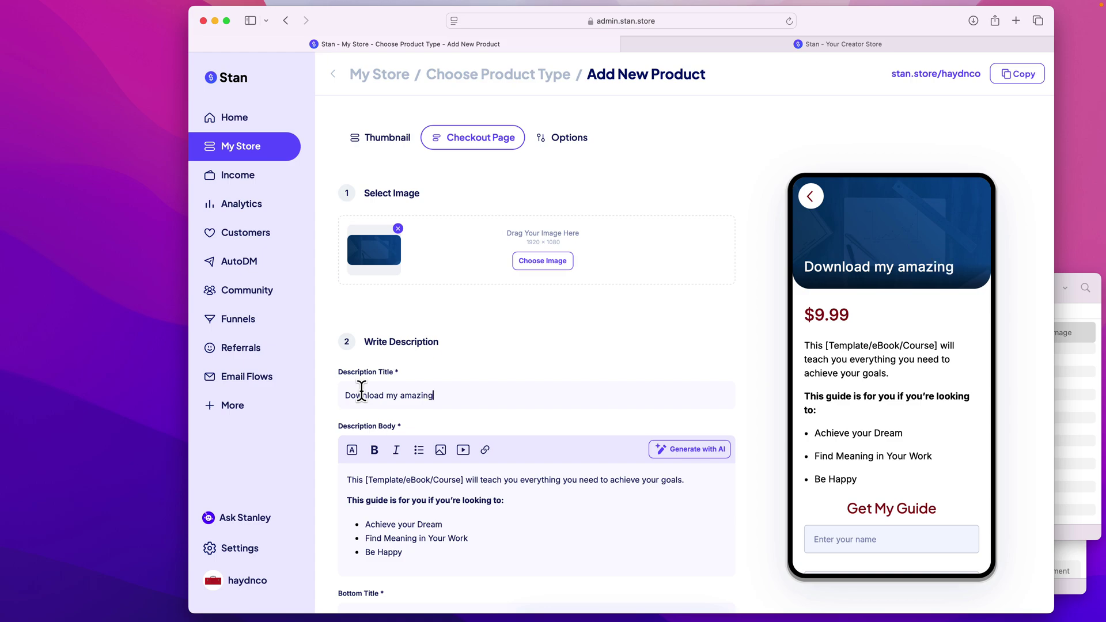
text( artwo)
key(BackSpace)
text(work)
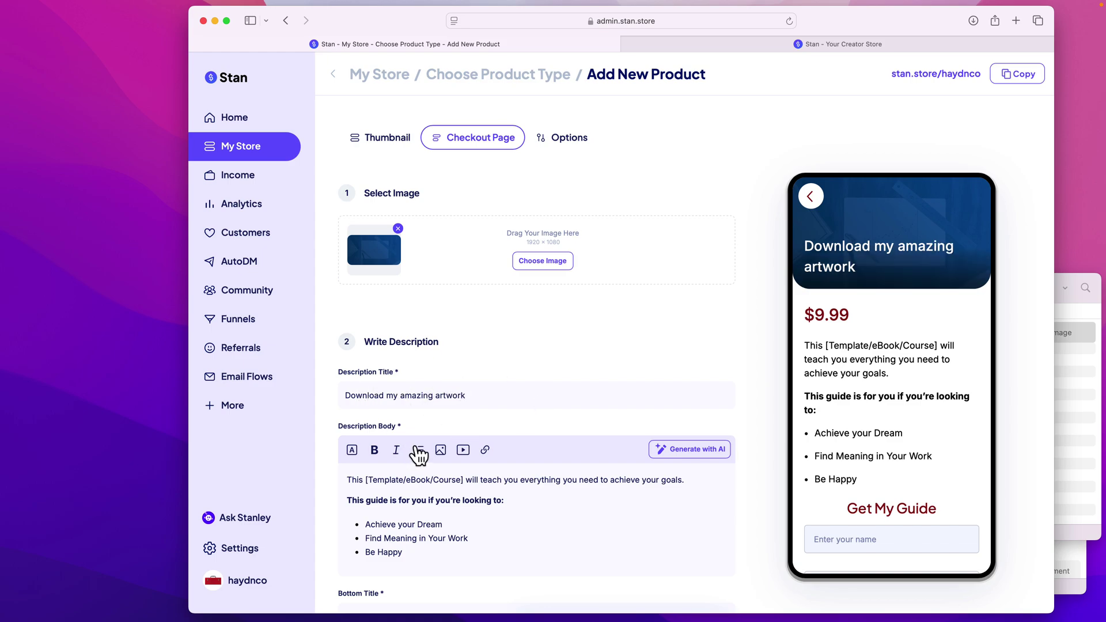
Step: Replace the description body with a two-line text about the one-of-a-kind 5000x300px JPG graphic
click(416, 553)
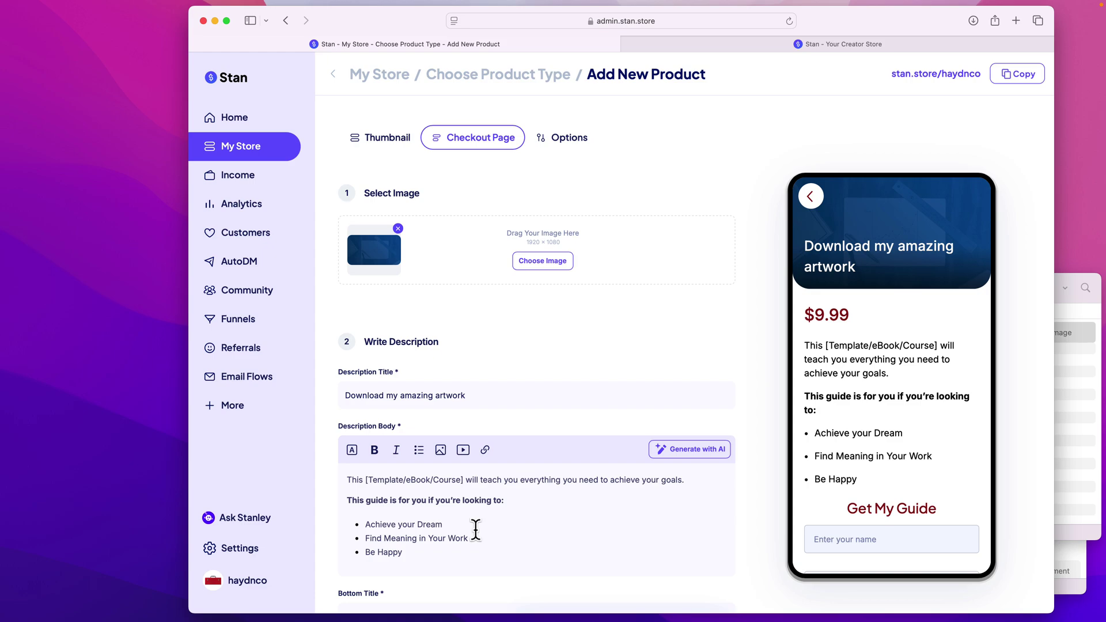
key(super+a)
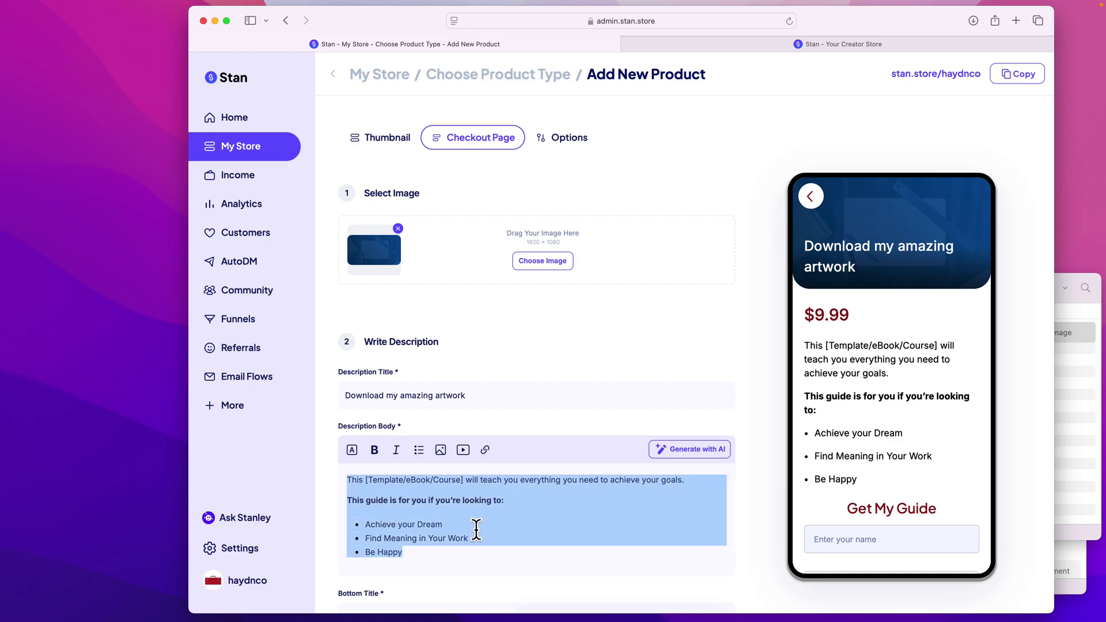
text(This is)
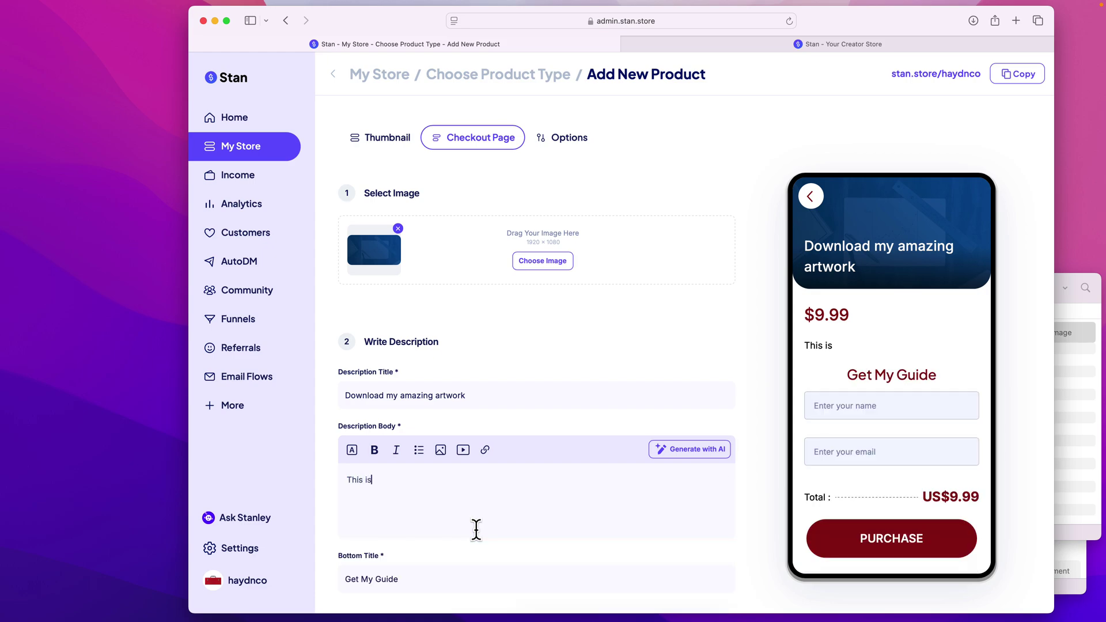
text( a one-of-a-kind digi)
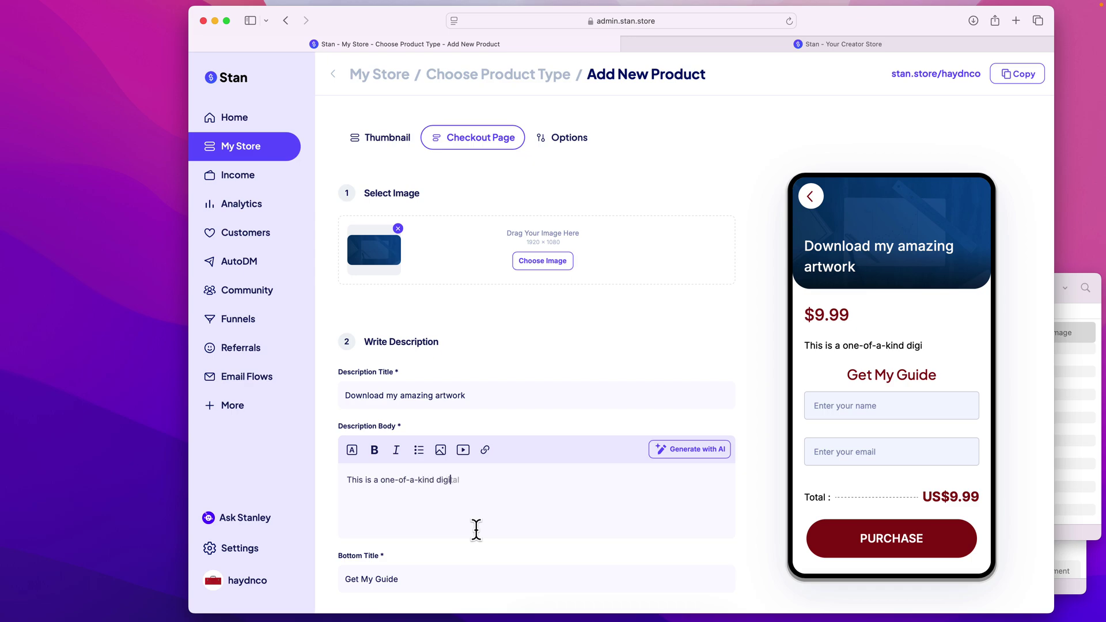
text(tal graphic wh)
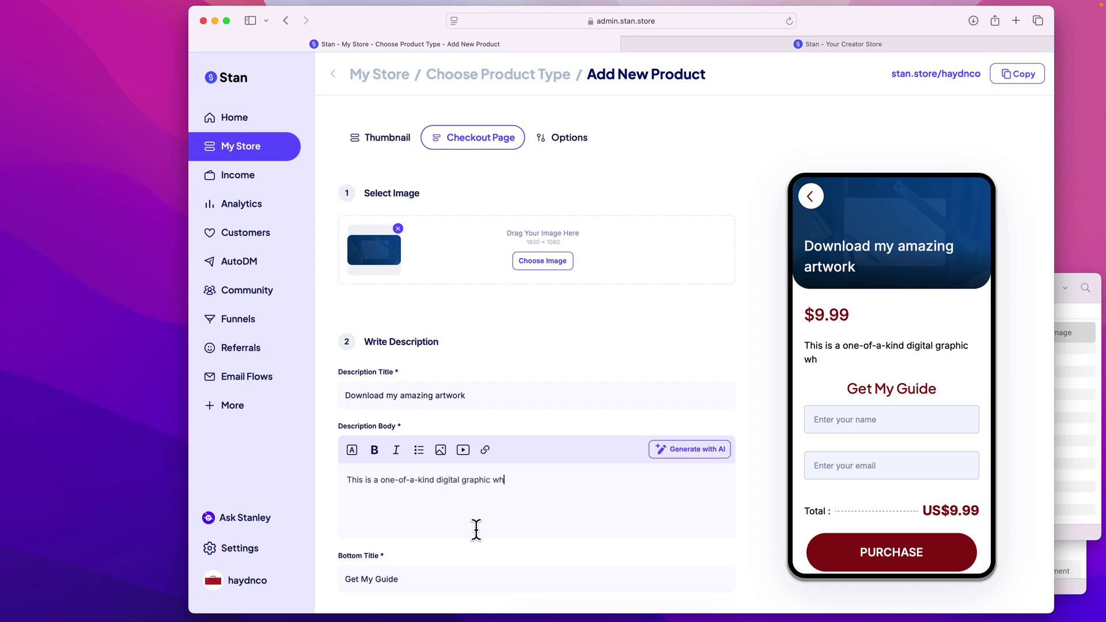
text(ich you can use a)
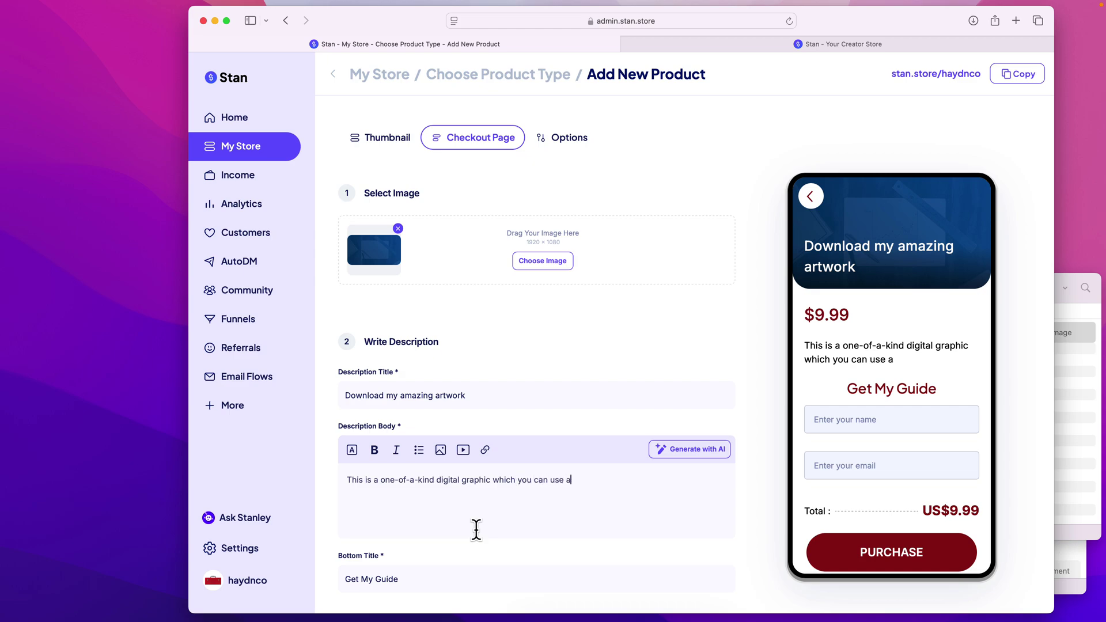
text(nywhere. It's 5)
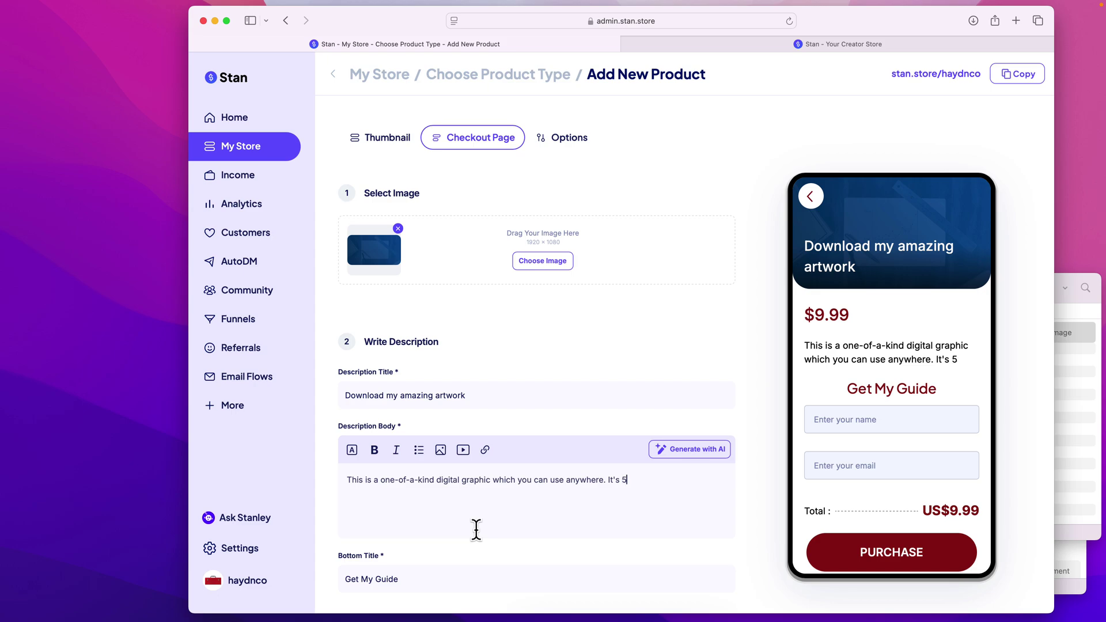
text(000x300px)
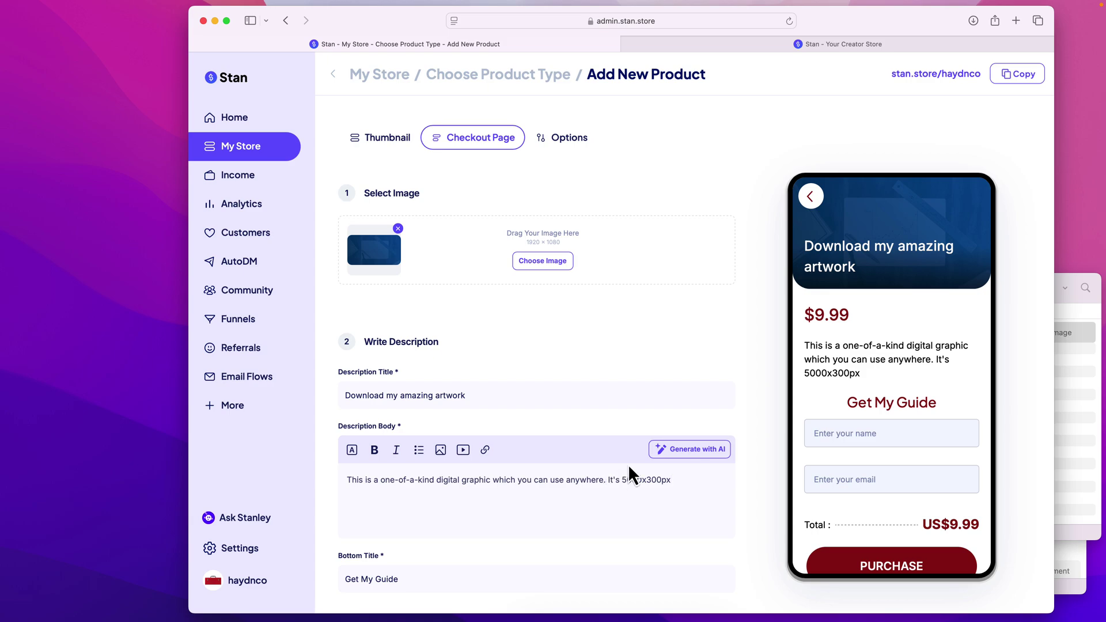
key(Return)
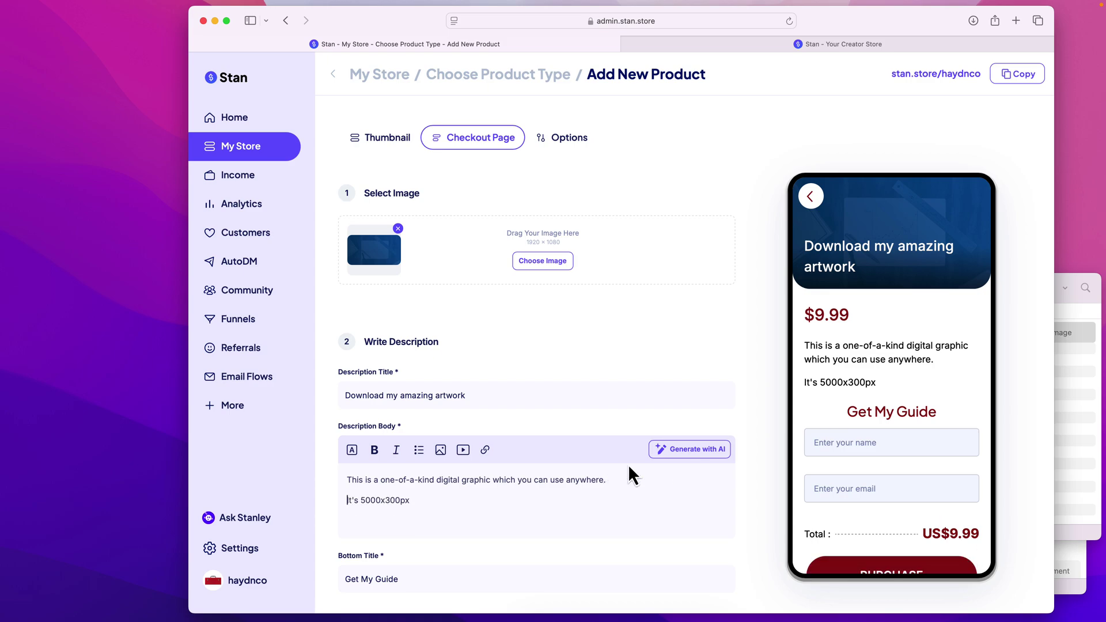
text(and comes in a JPG format.)
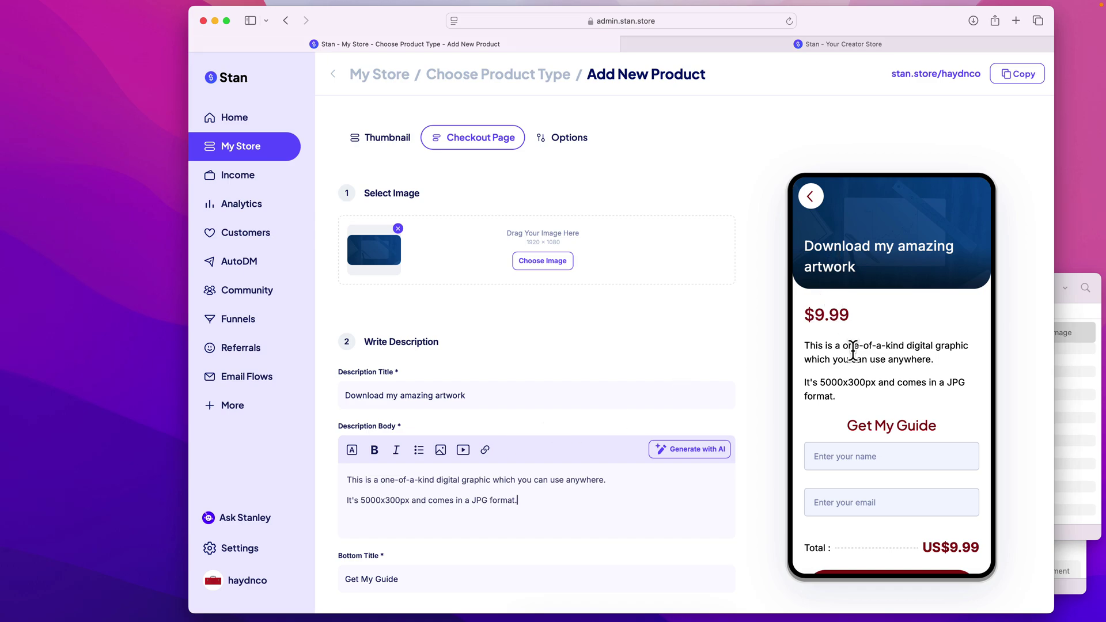
scroll(863, 368, down, 2)
scroll(863, 369, up, 2)
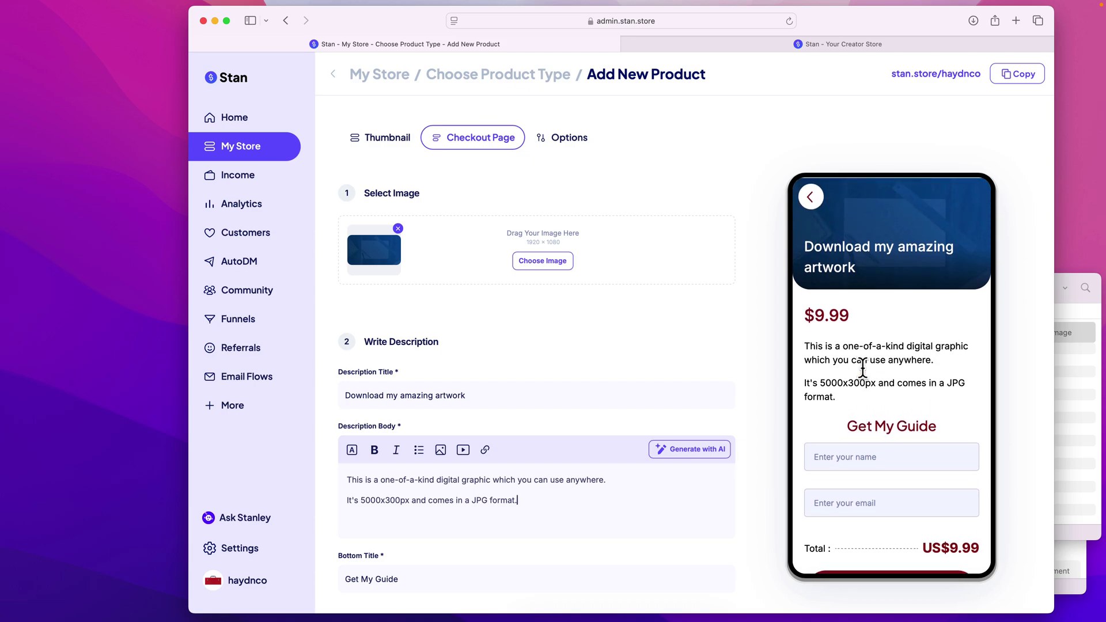
scroll(657, 402, down, 5)
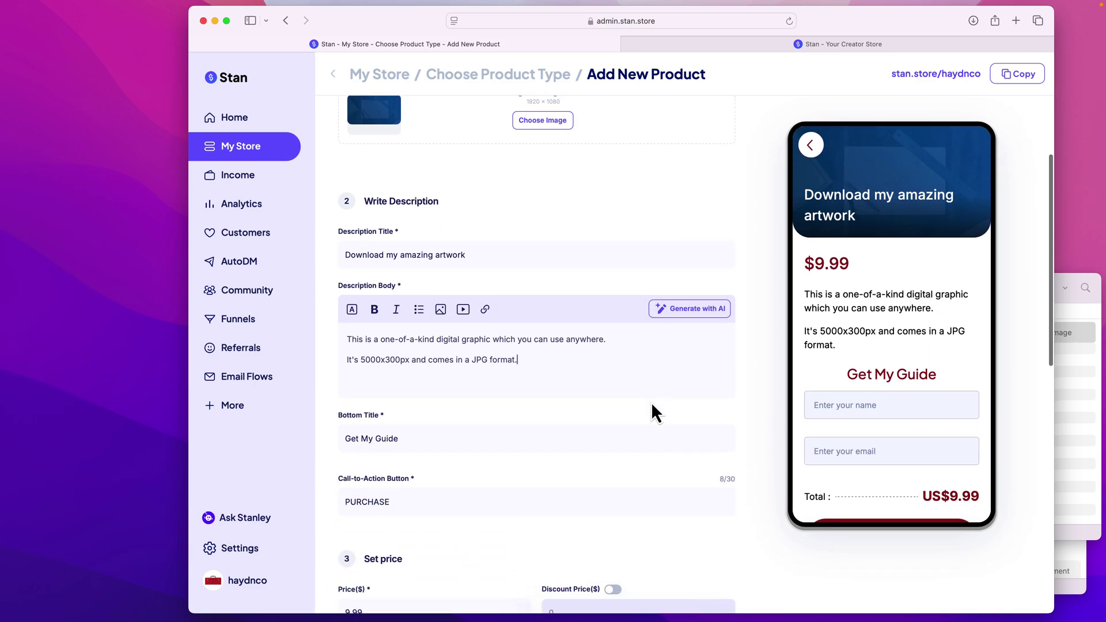
Step: Rename the bottom heading above the name and email fields from 'Get My Guide' to 'Download Artwork'
click(407, 441)
key(alt+shift+Left)
key(alt+shift+Left)
key(alt+shift+Left)
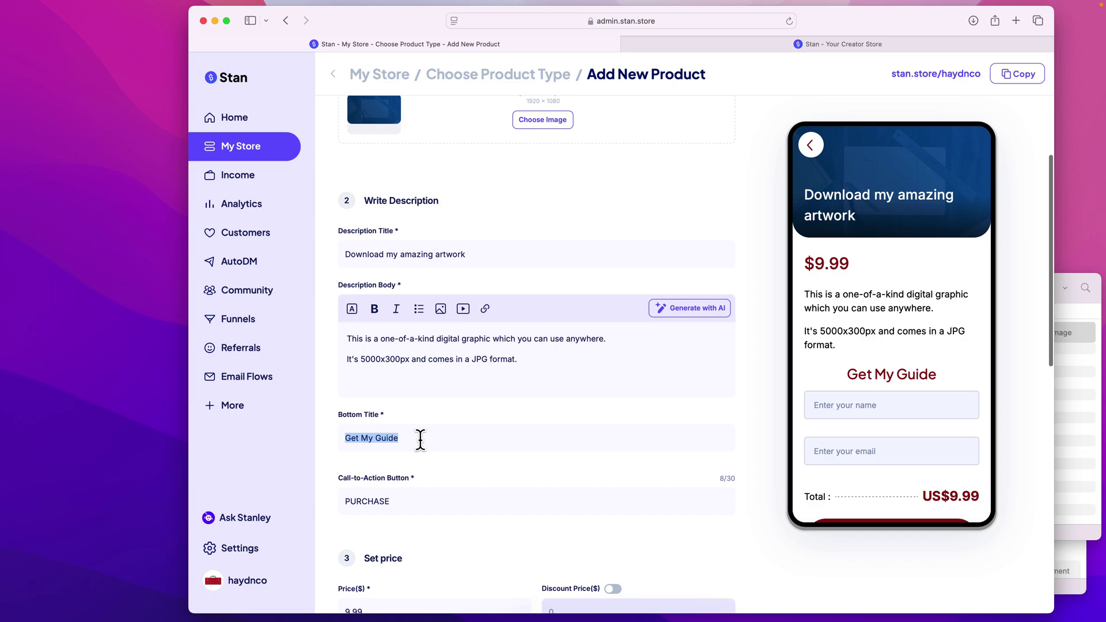
scroll(913, 421, down, 2)
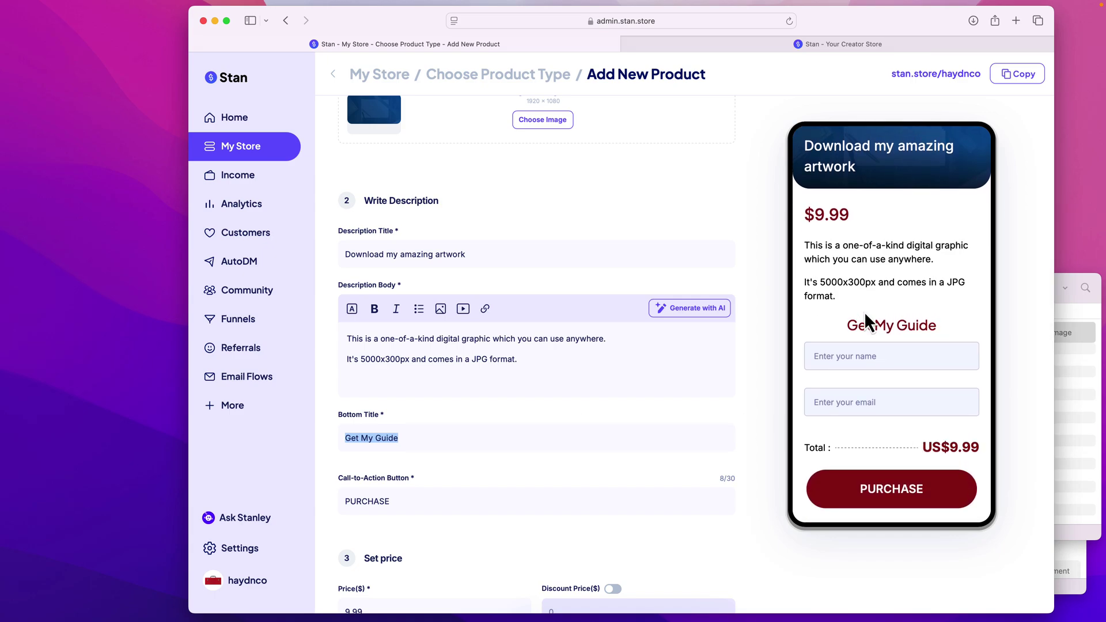
text(Down)
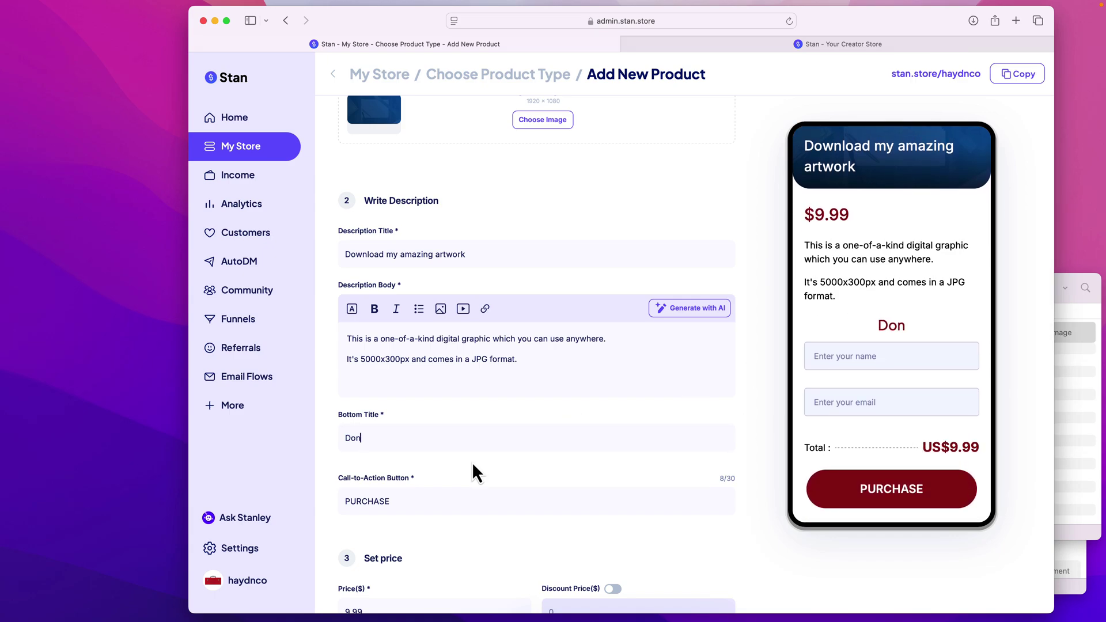
text(al)
key(BackSpace)
key(BackSpace)
text(load Artowkr)
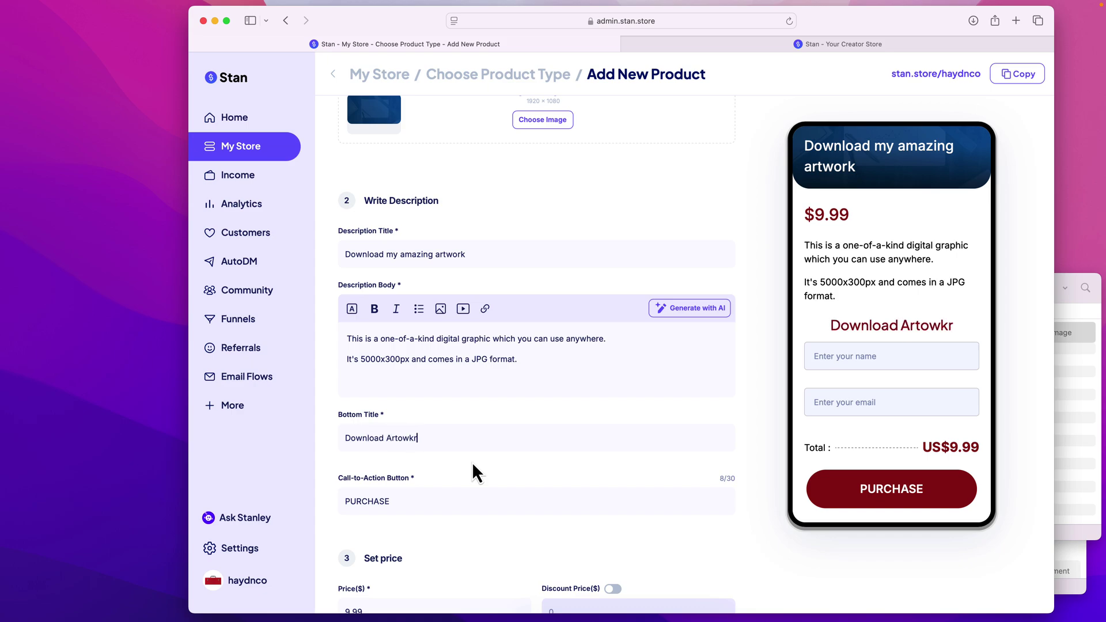
key(BackSpace)
key(BackSpace)
key(BackSpace)
key(BackSpace)
text(work)
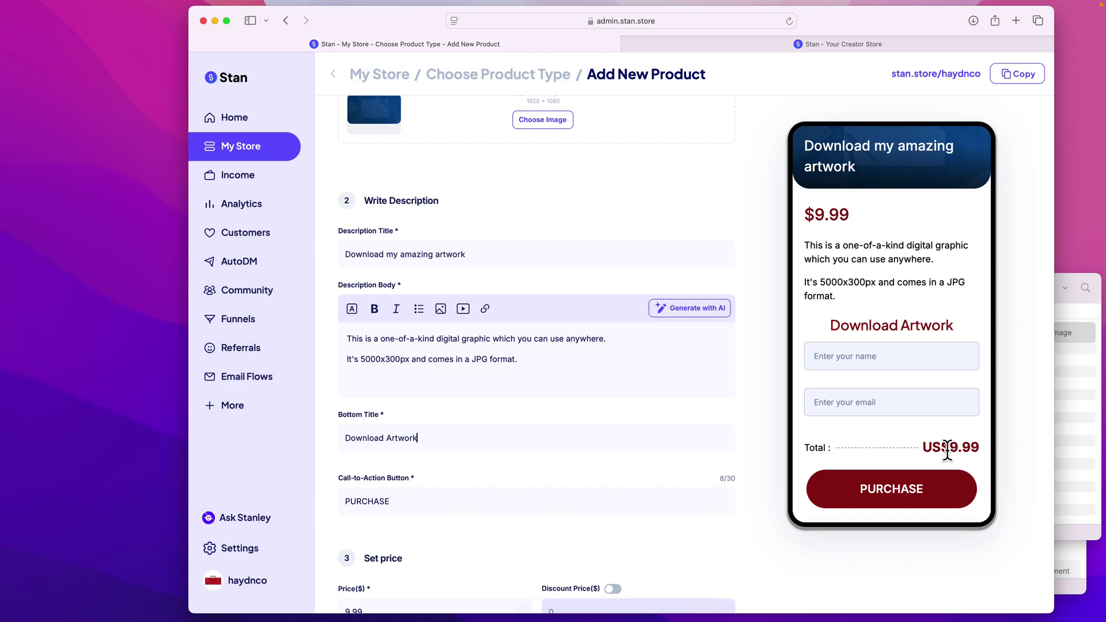
Step: Change the product price in the Set price field from 9.99 to 4.95
scroll(541, 494, down, 3)
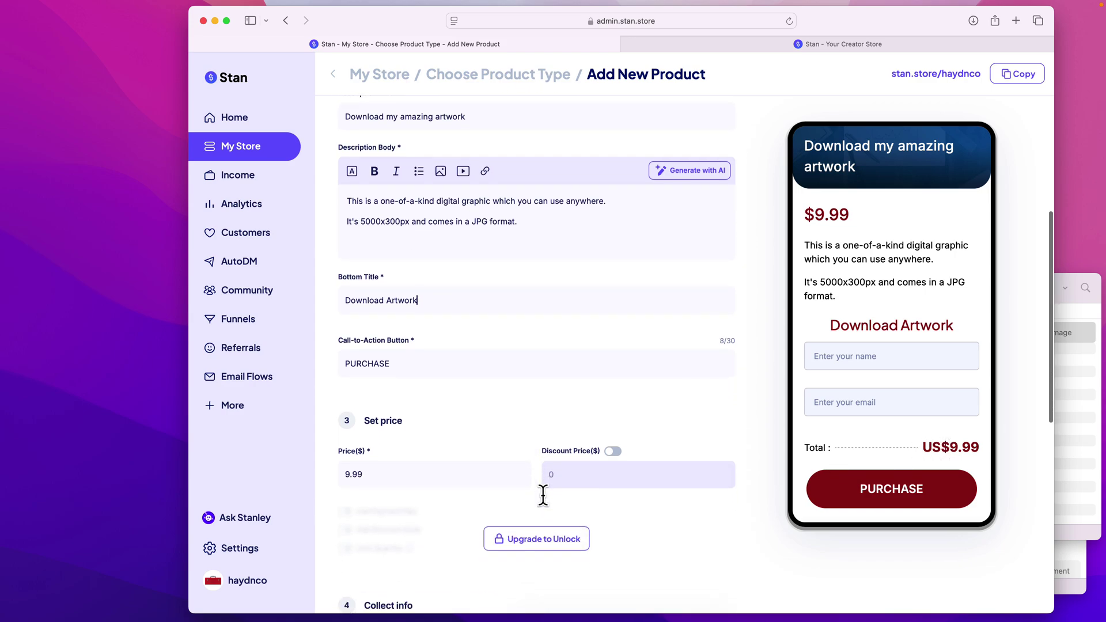
click(487, 469)
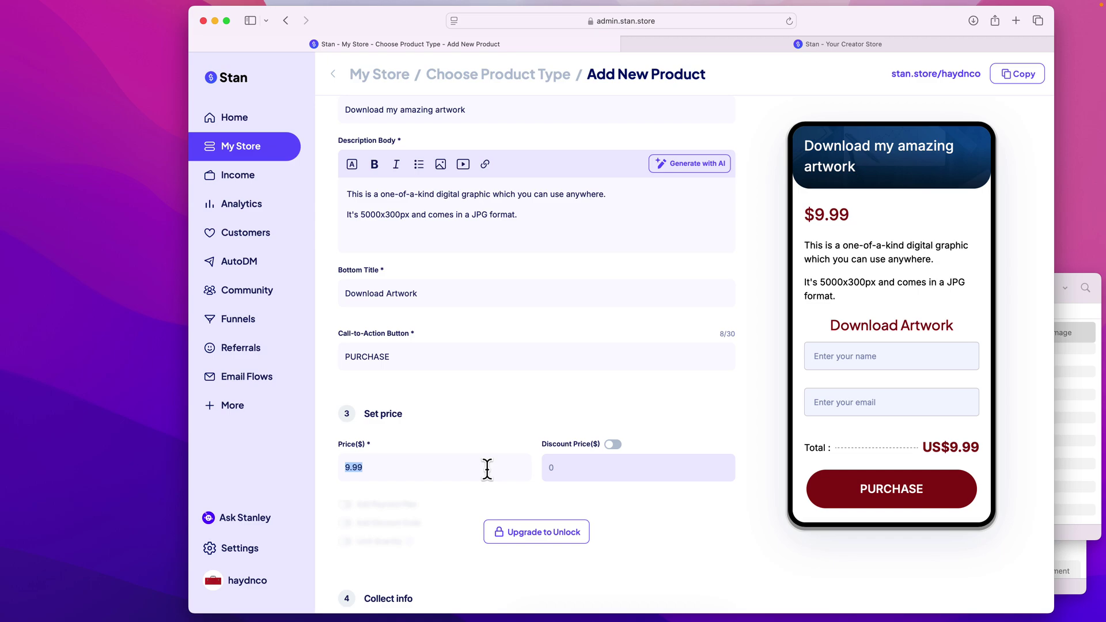
text(4.95)
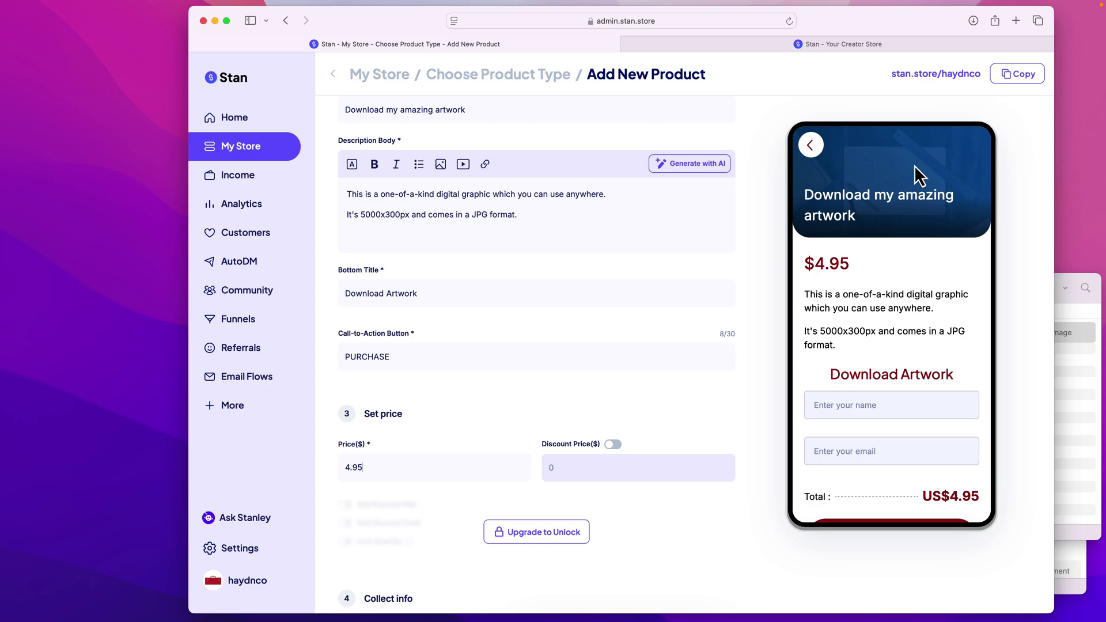
scroll(697, 403, down, 5)
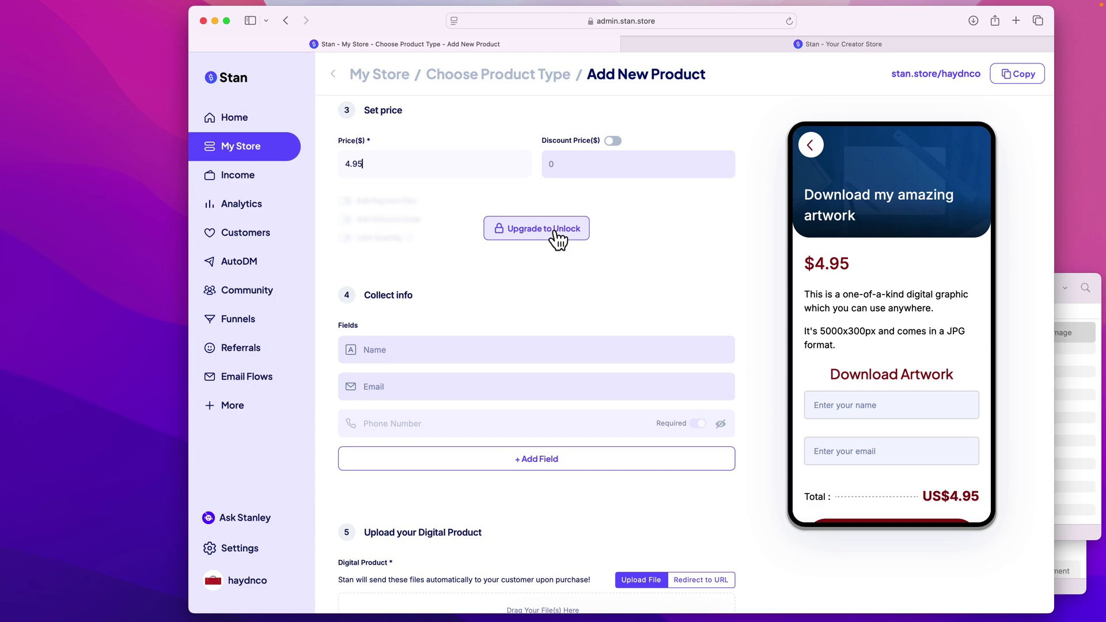
click(525, 229)
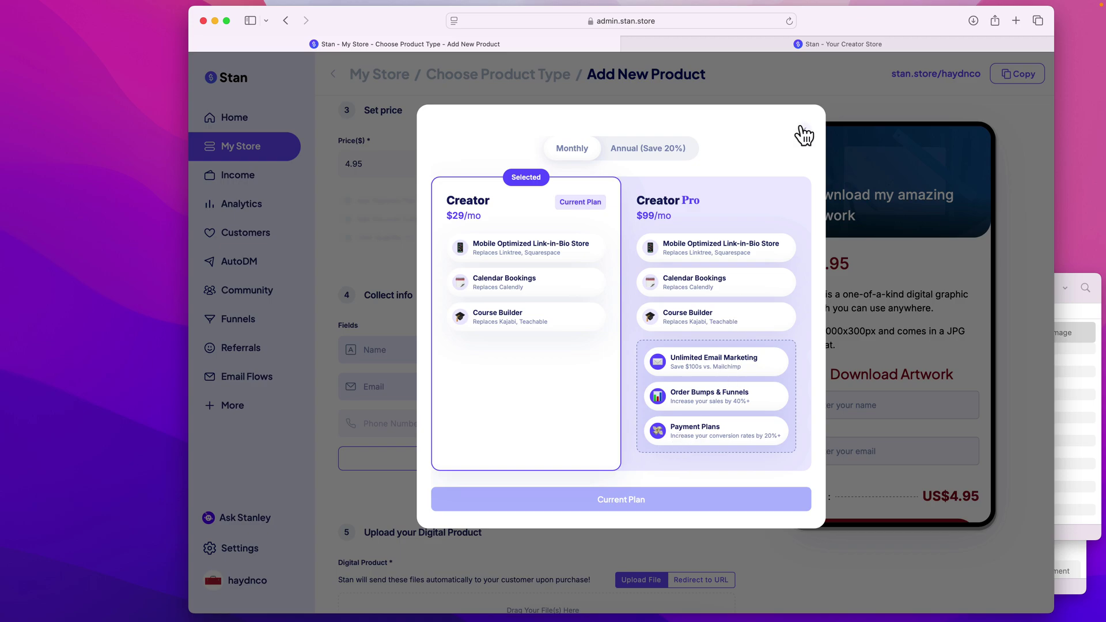
click(621, 153)
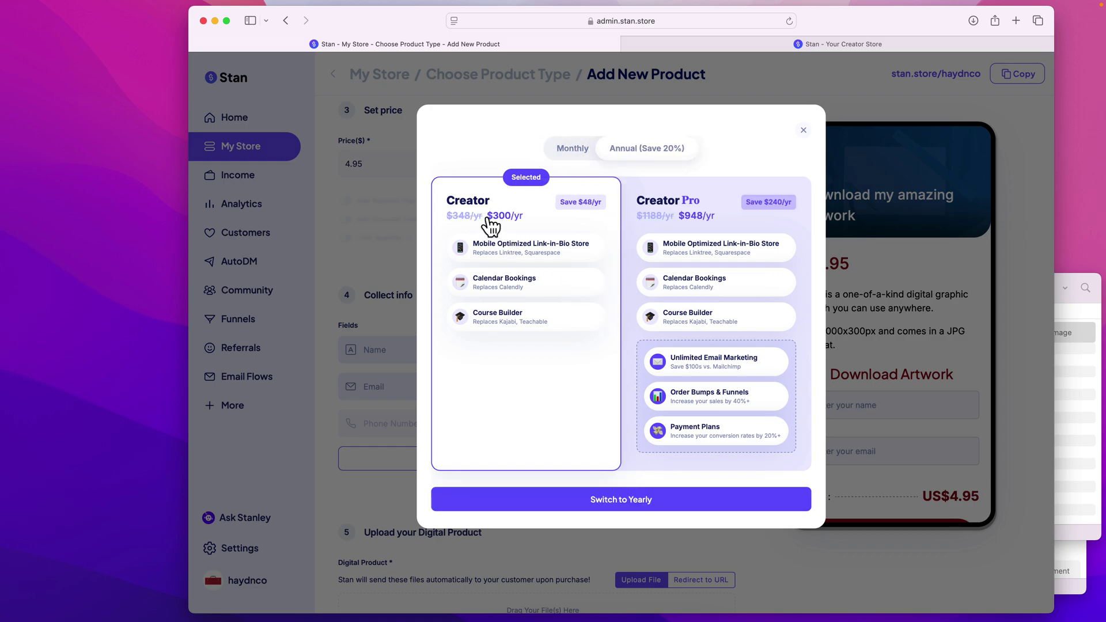
click(566, 153)
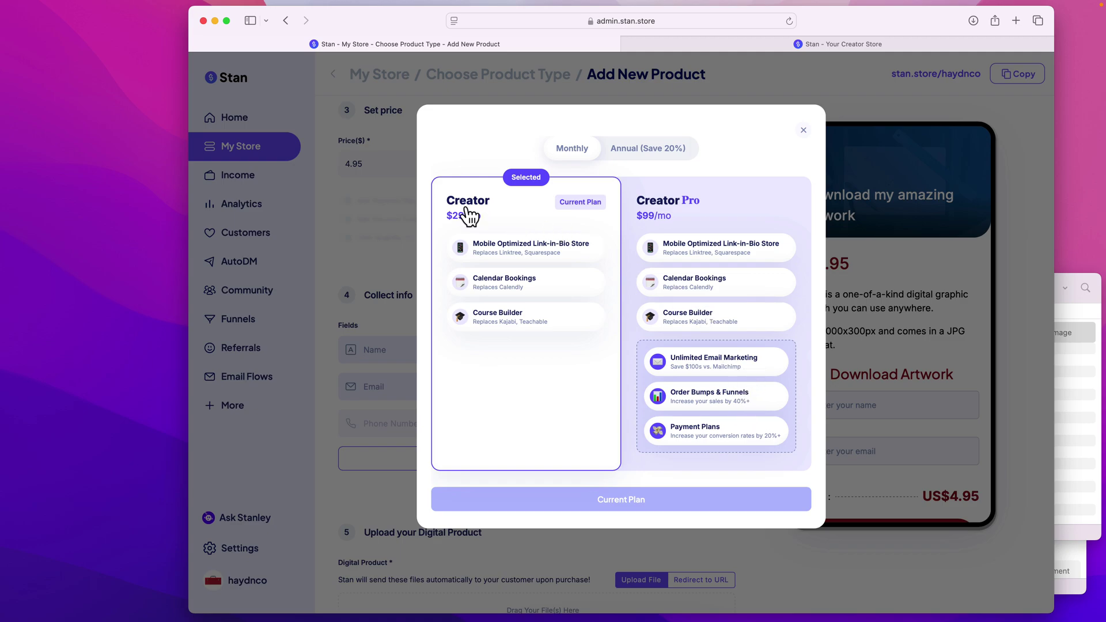
click(803, 130)
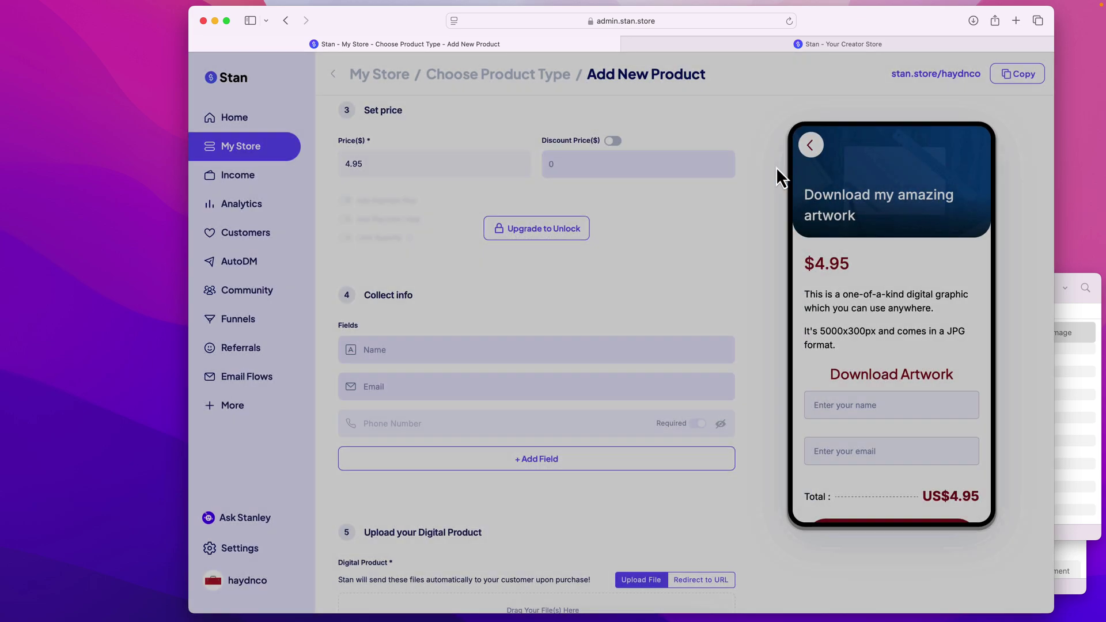
scroll(642, 354, down, 3)
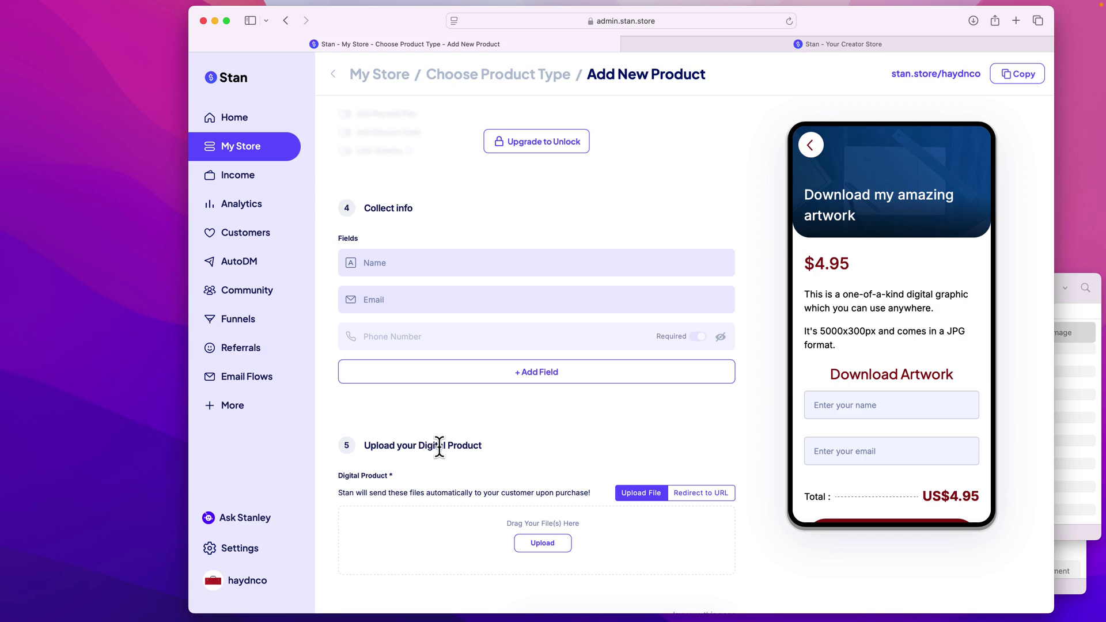
click(697, 495)
scroll(568, 506, down, 2)
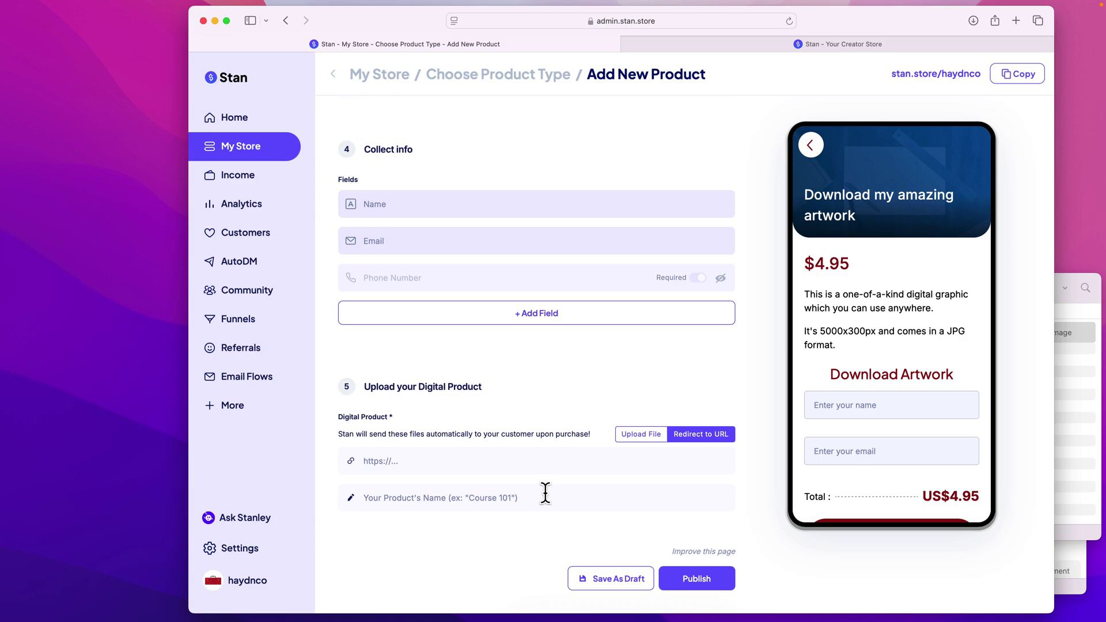
click(642, 438)
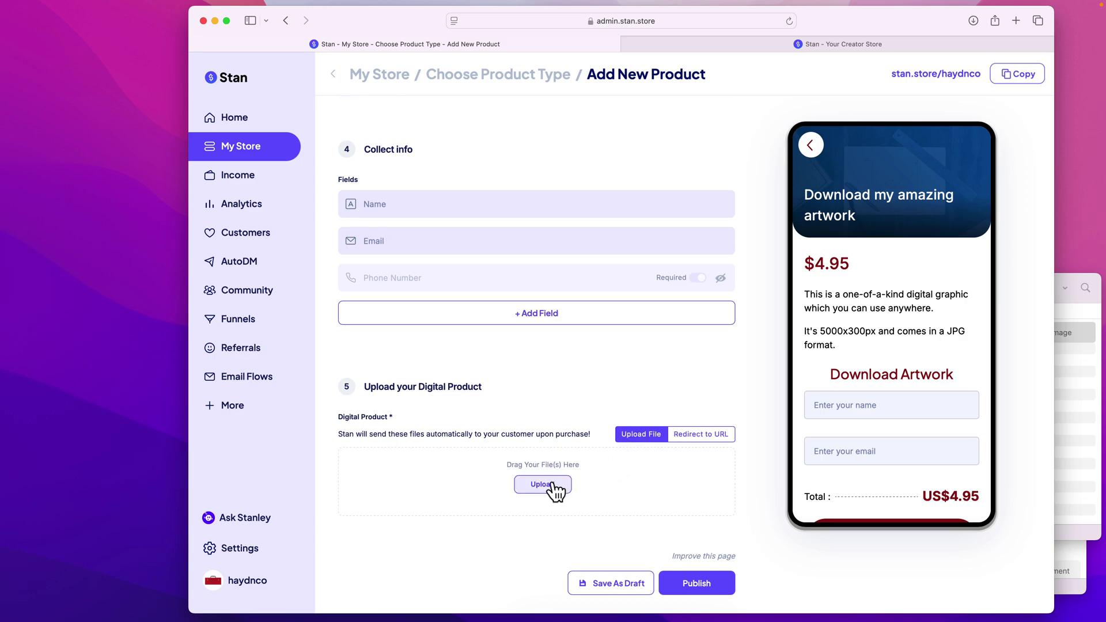
Step: Upload front-graph.jpg from the Finder folder into the Upload drop zone as the delivered file
click(1084, 399)
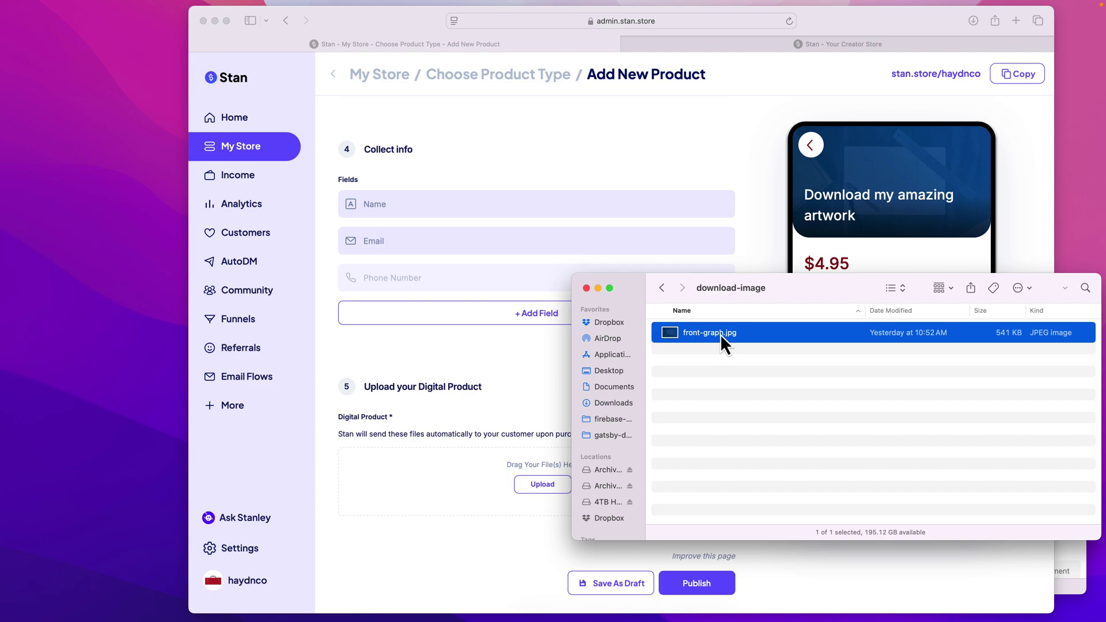
drag(720, 335, 537, 486)
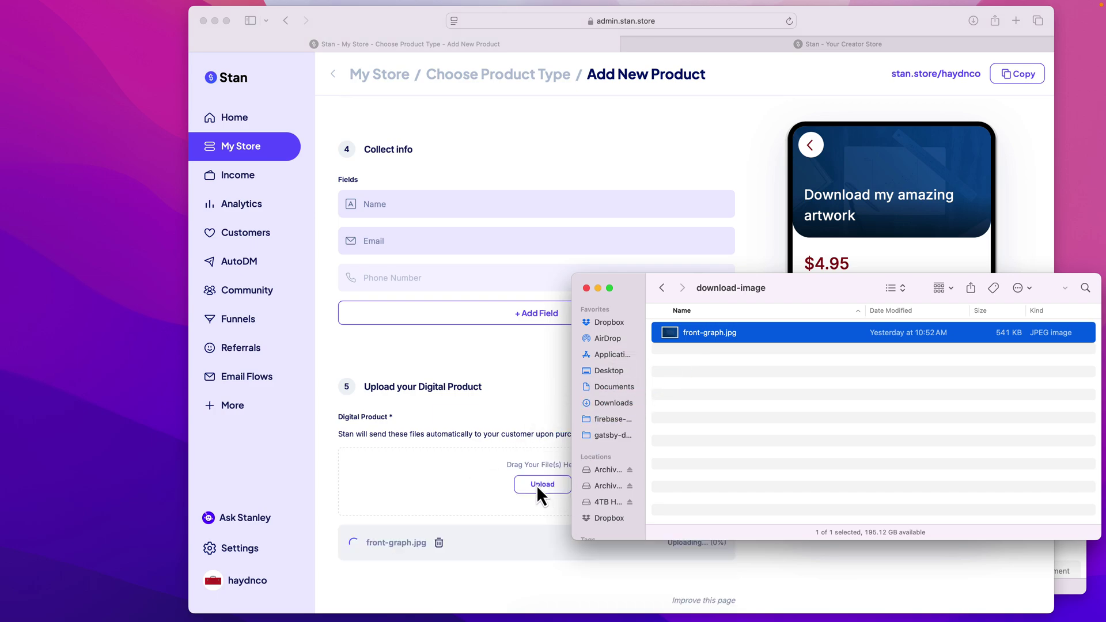
click(576, 520)
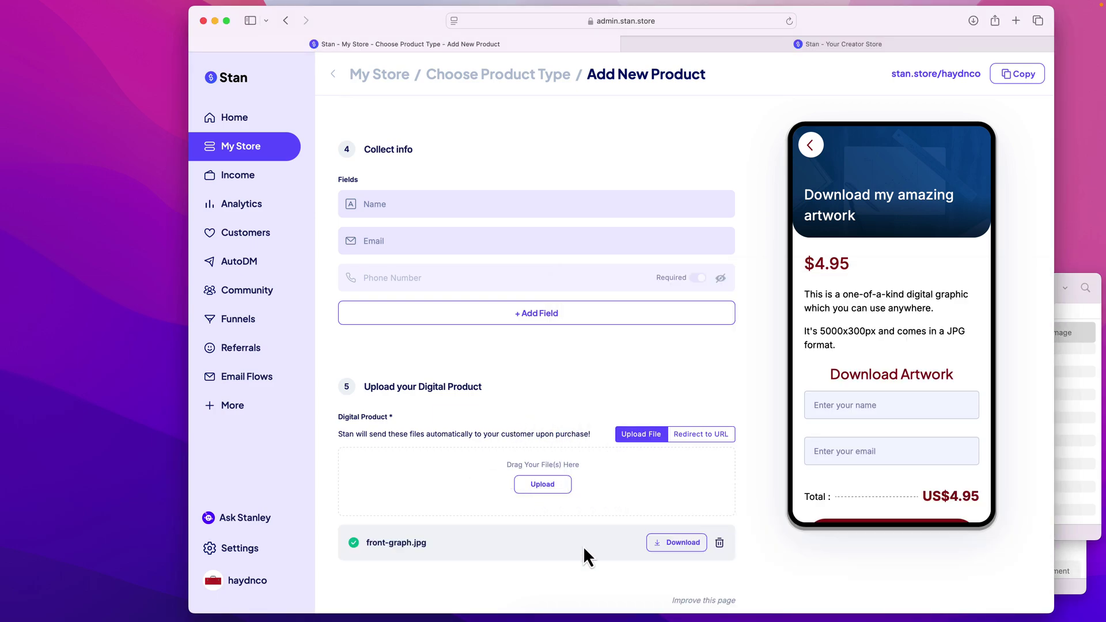
scroll(583, 546, down, 2)
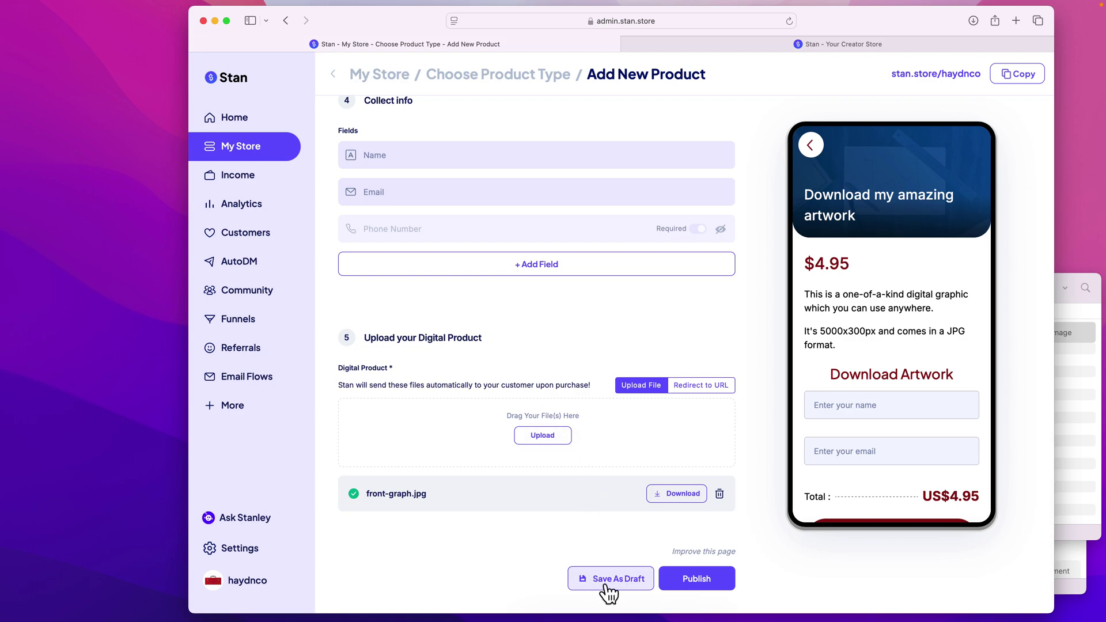
Step: Publish the product, then reopen it, compare card styles, and republish with the Callout style
click(685, 580)
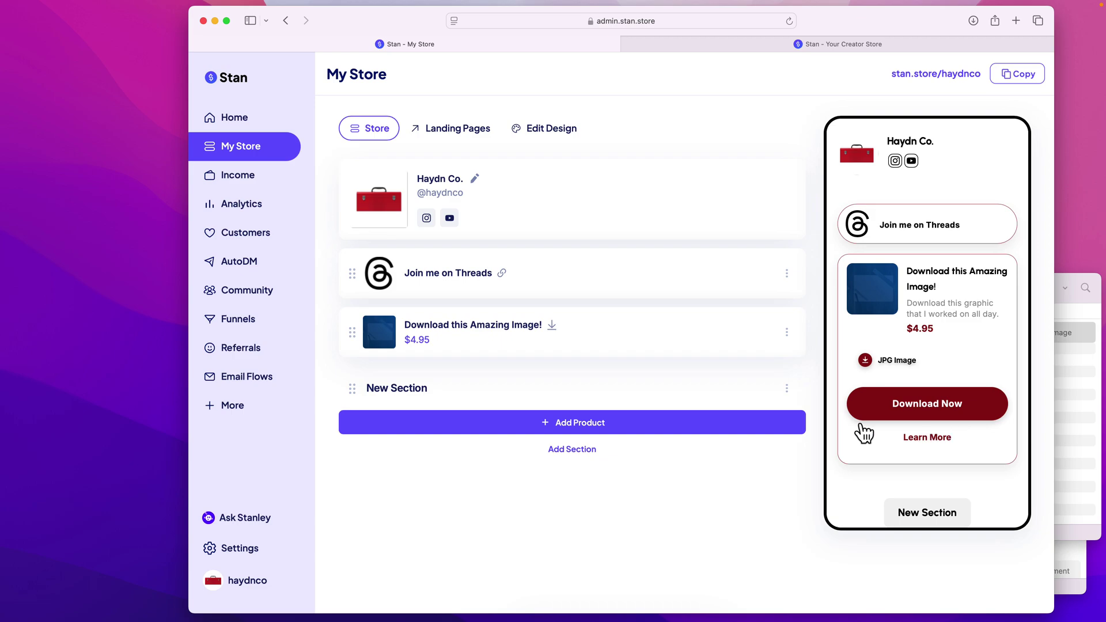
click(447, 327)
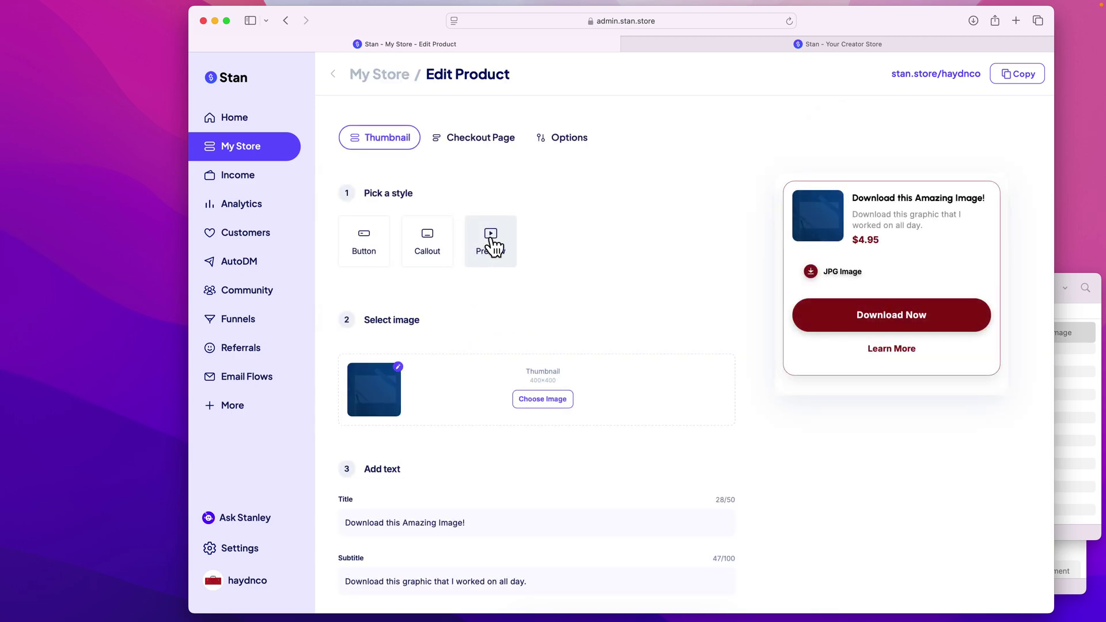
click(433, 249)
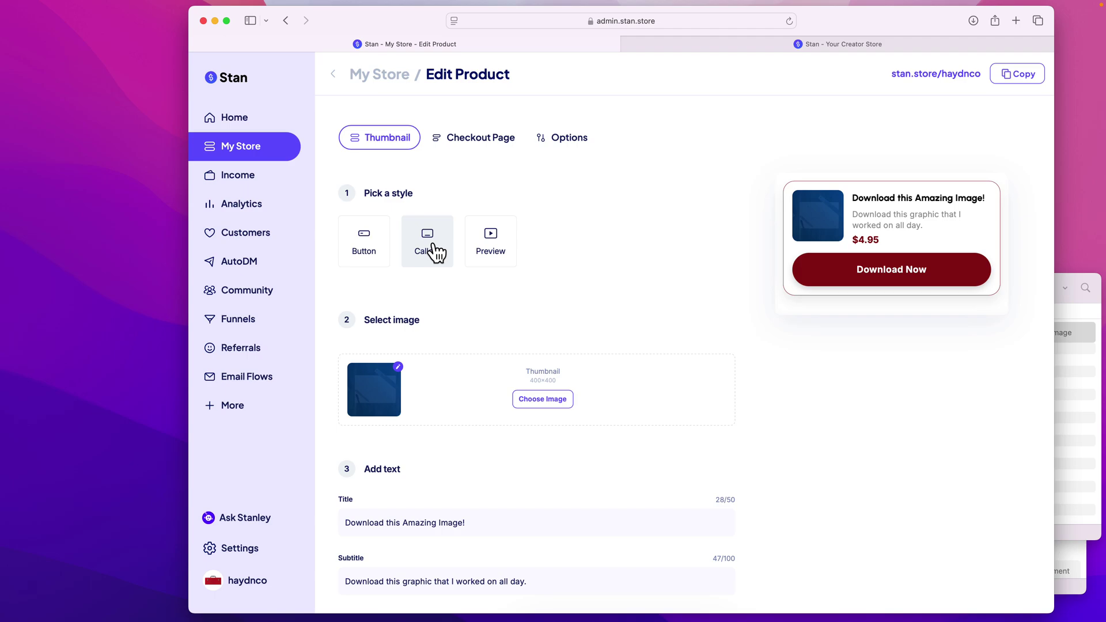
click(378, 255)
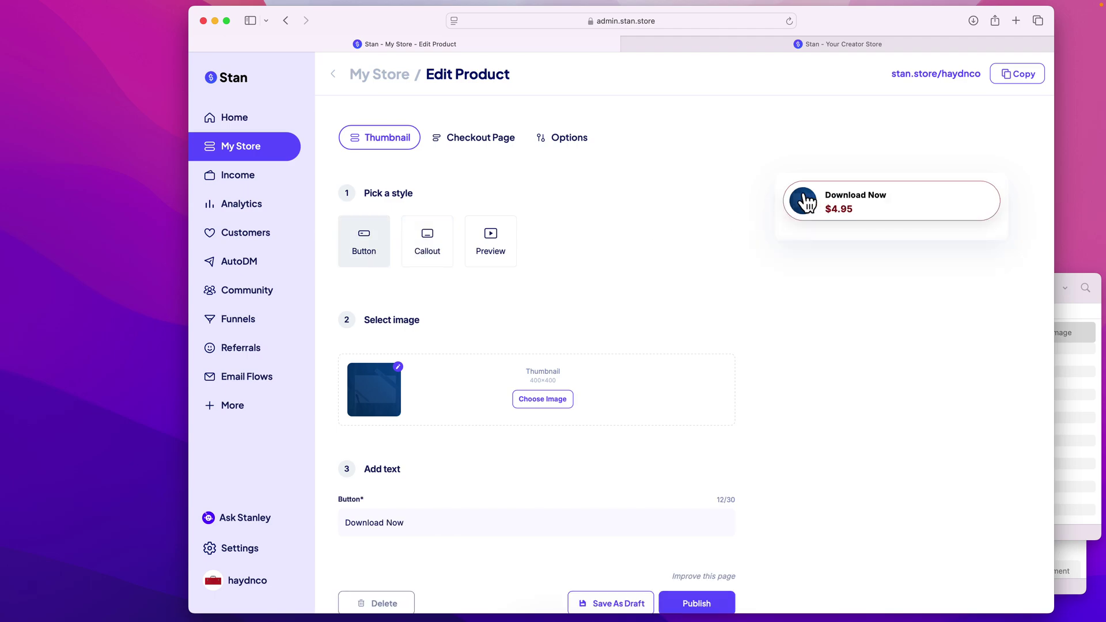
click(429, 254)
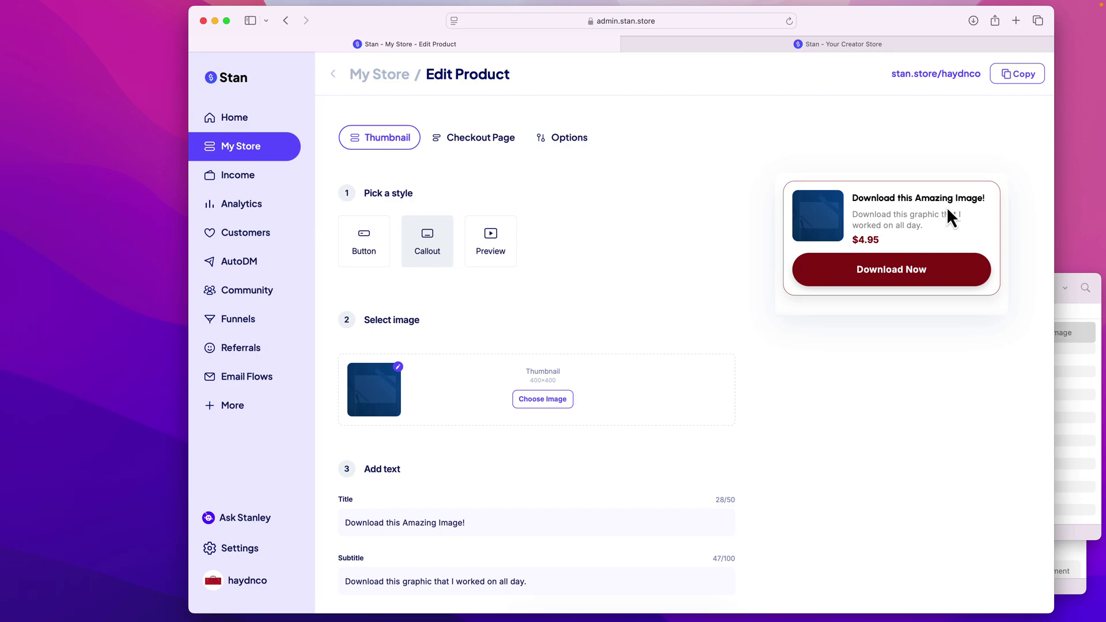
click(493, 252)
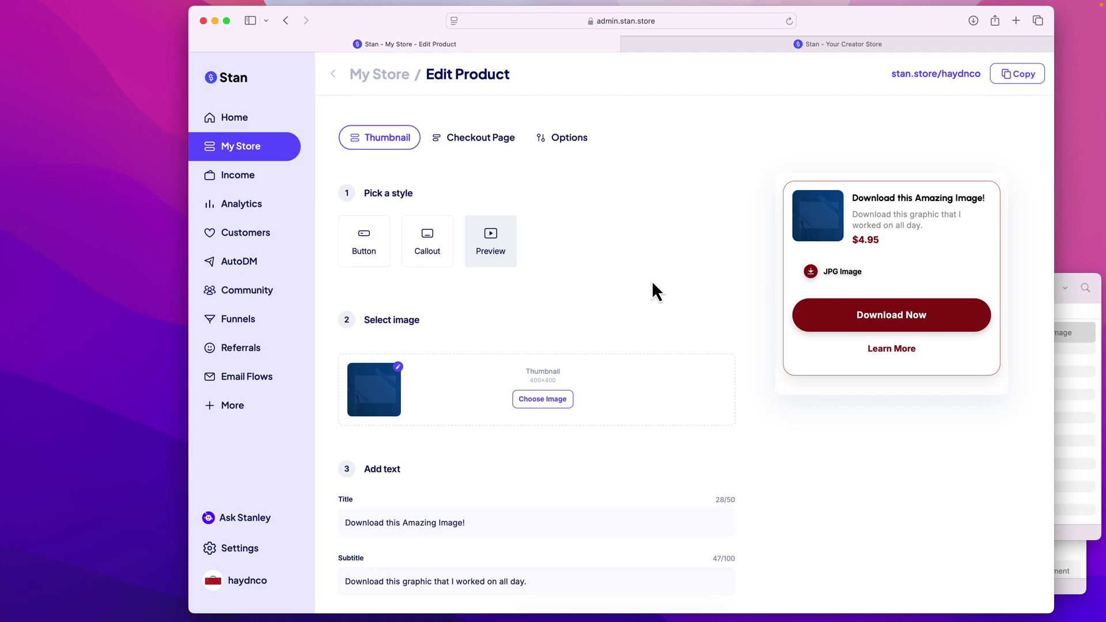
click(428, 248)
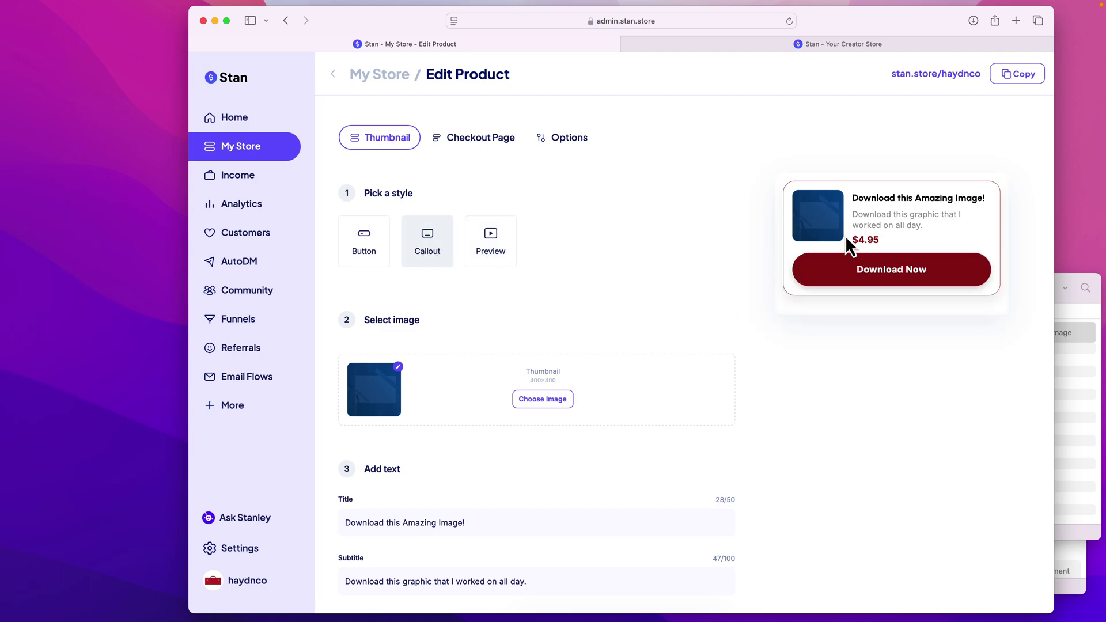
scroll(744, 298, down, 5)
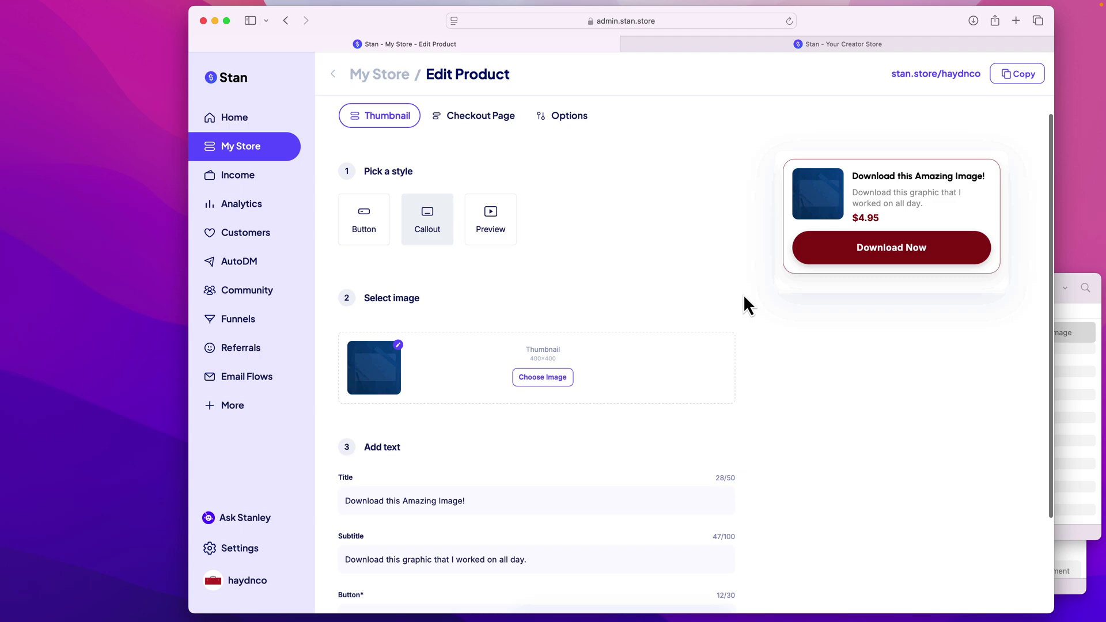
click(705, 577)
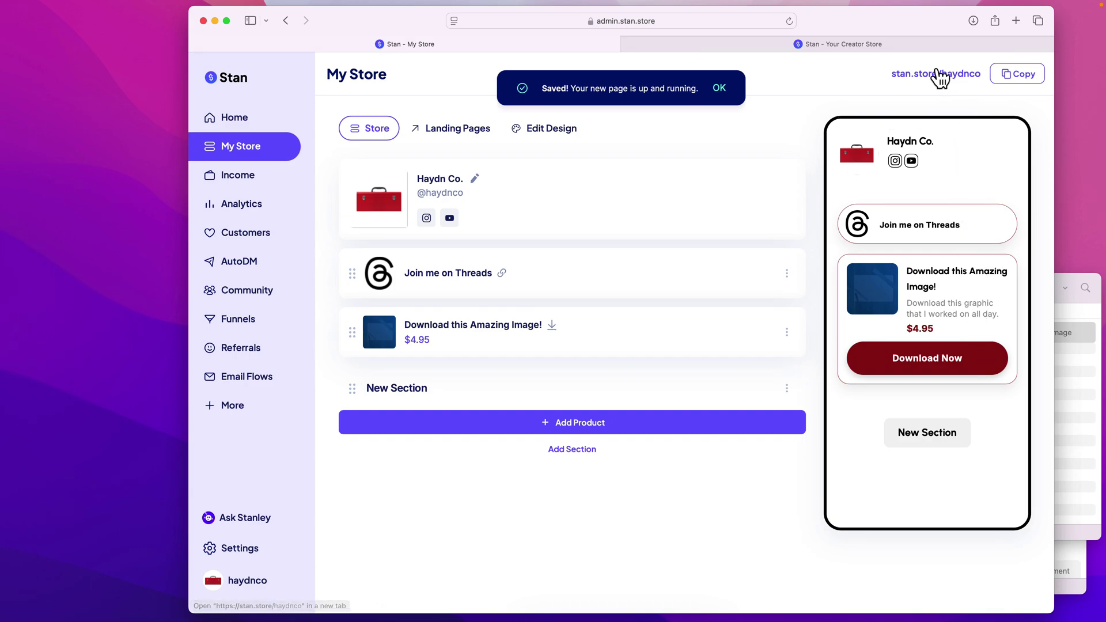
Step: Open the live stan.store page in a new tab at phone width and view the $4.95 artwork's checkout
super+click(936, 75)
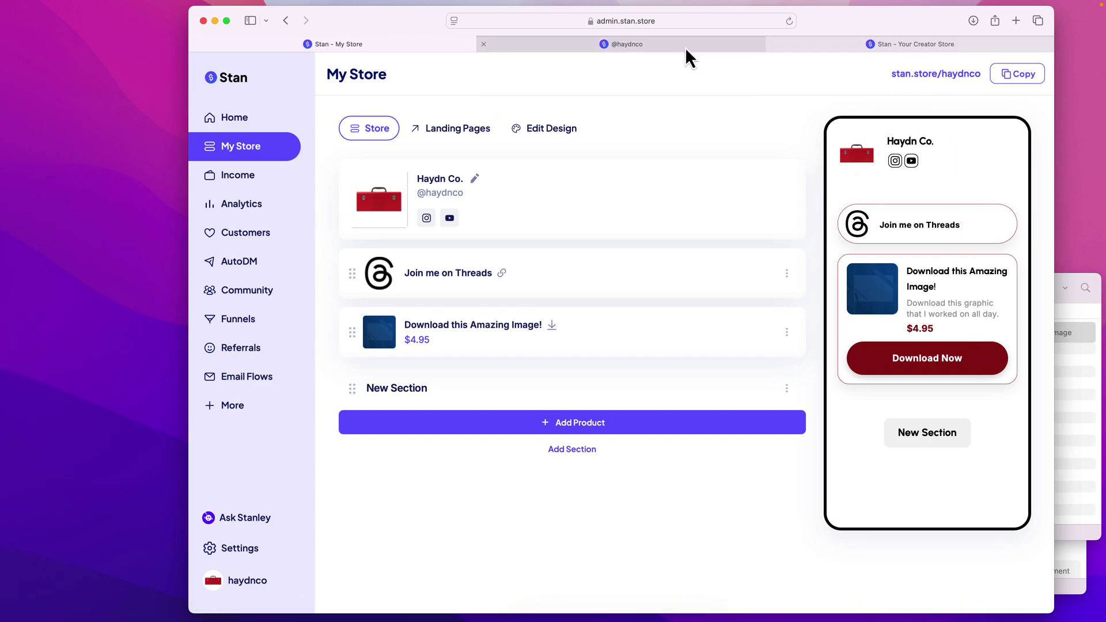
click(685, 46)
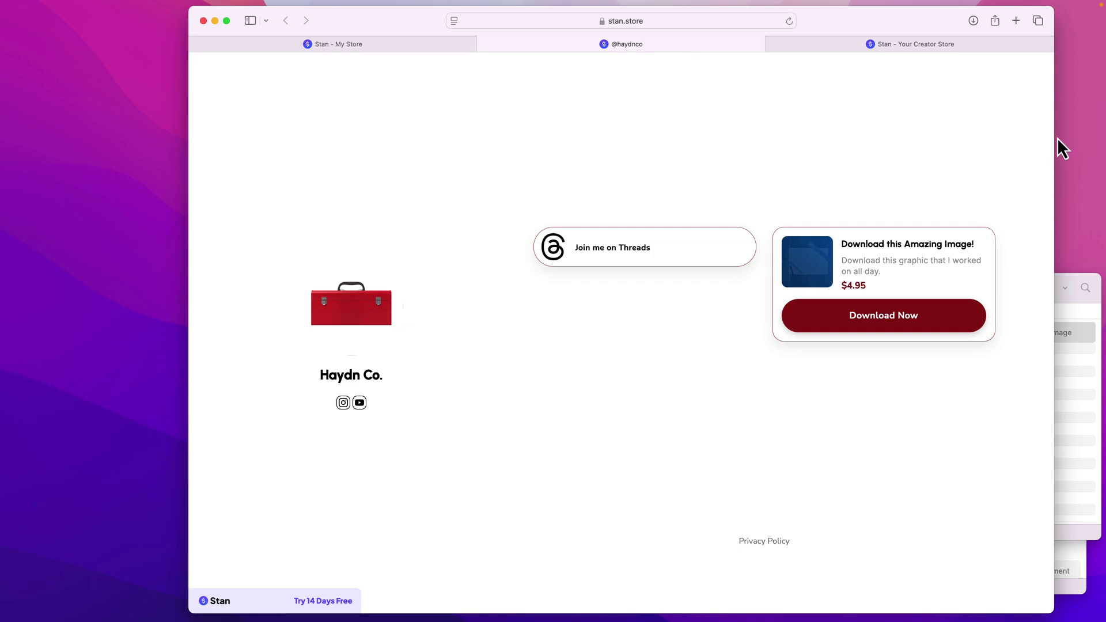
drag(1055, 139, 682, 140)
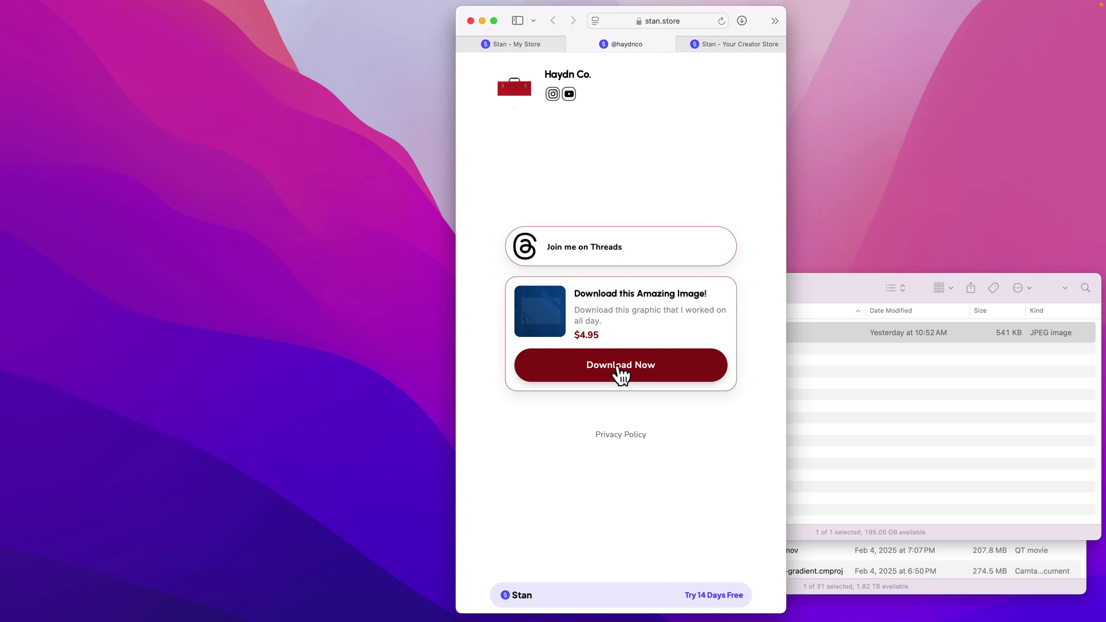
click(621, 376)
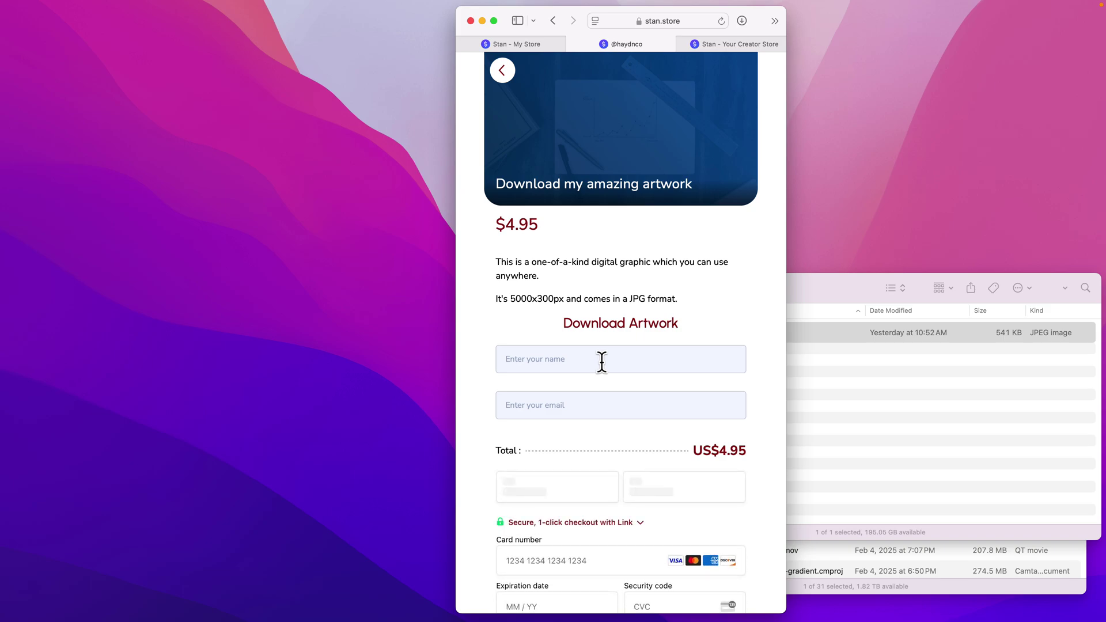
scroll(603, 362, down, 5)
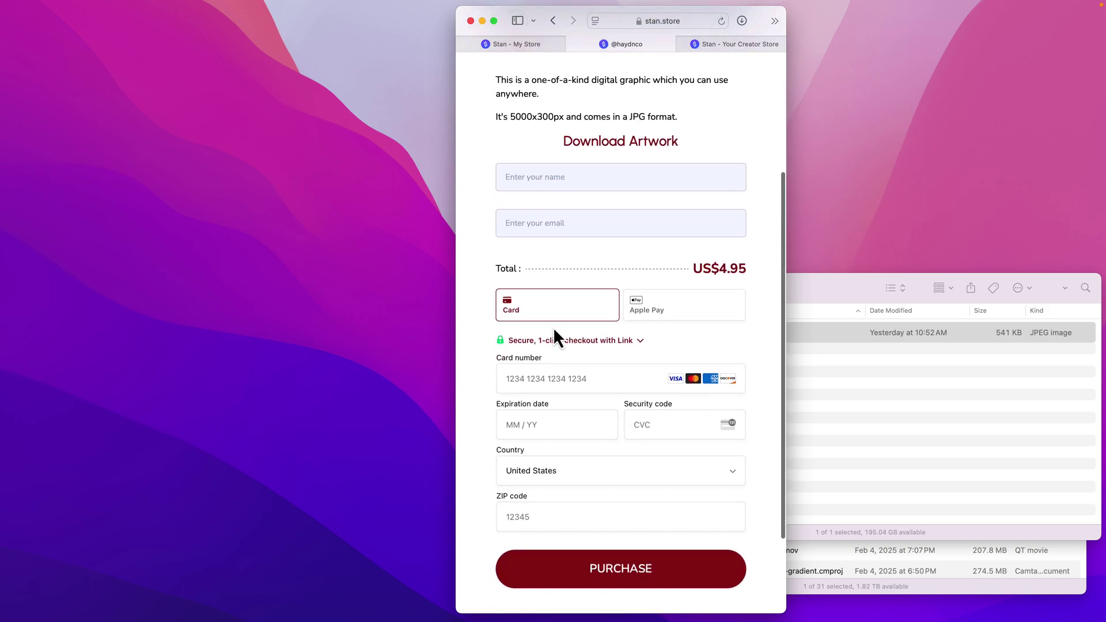
scroll(654, 421, up, 3)
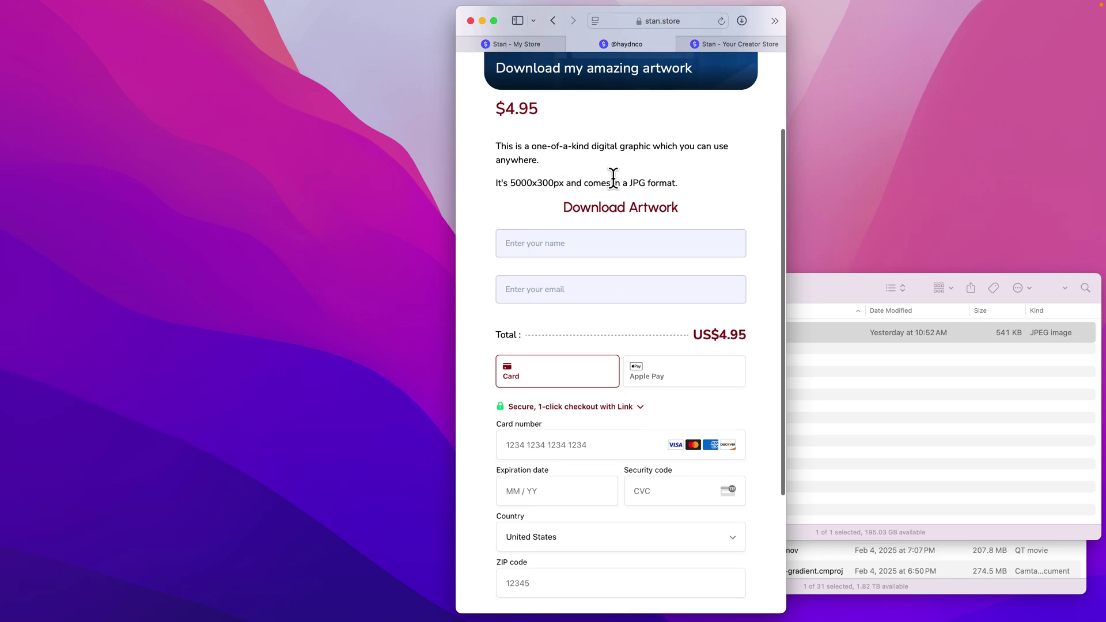
scroll(621, 178, up, 5)
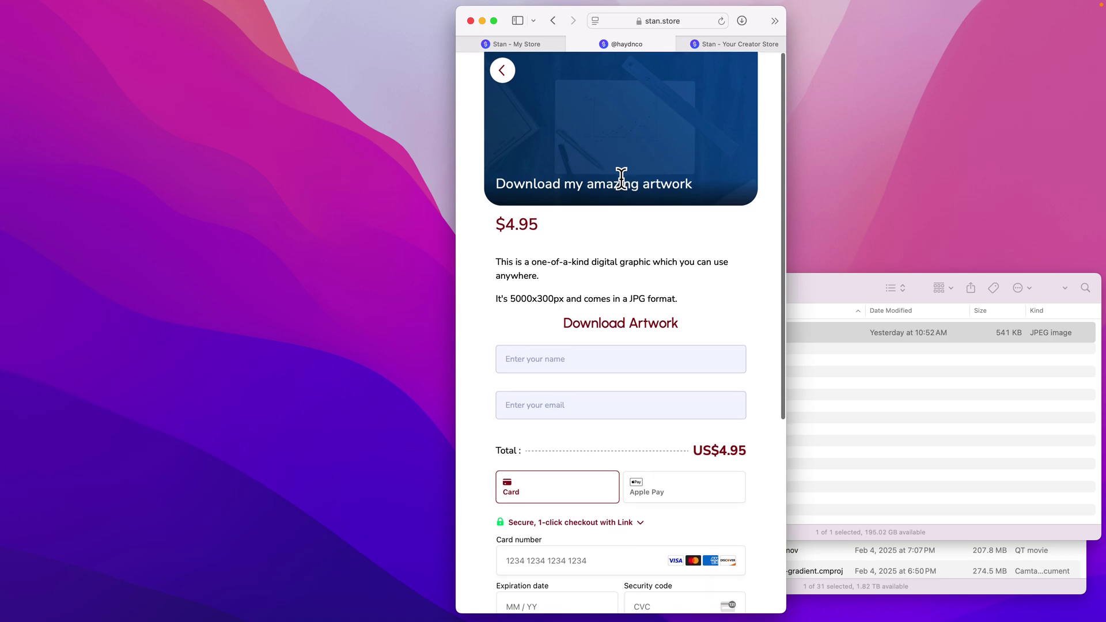